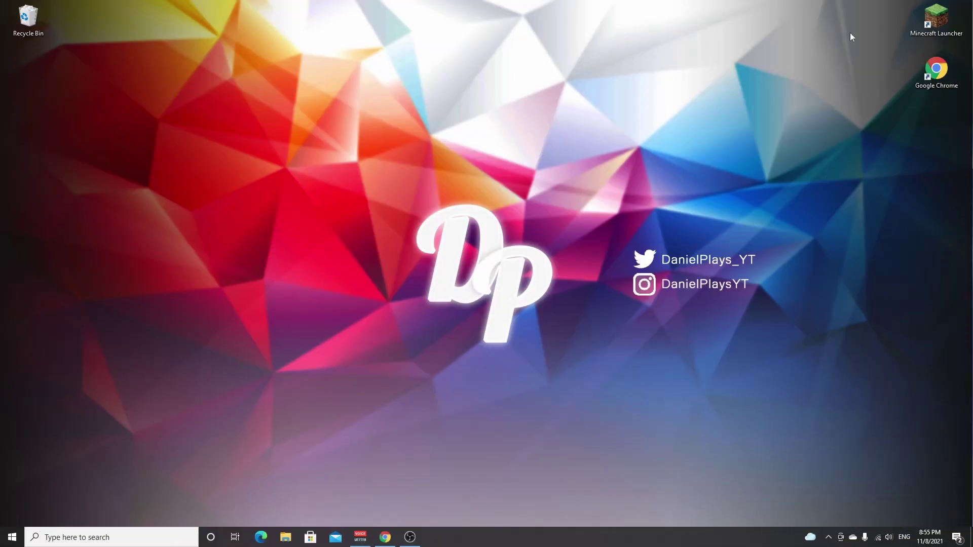
Open the Minecraft Launcher, select the Latest release for Java Edition and show the list of installations
{"action": "double_click", "coordinate": [937, 21]}
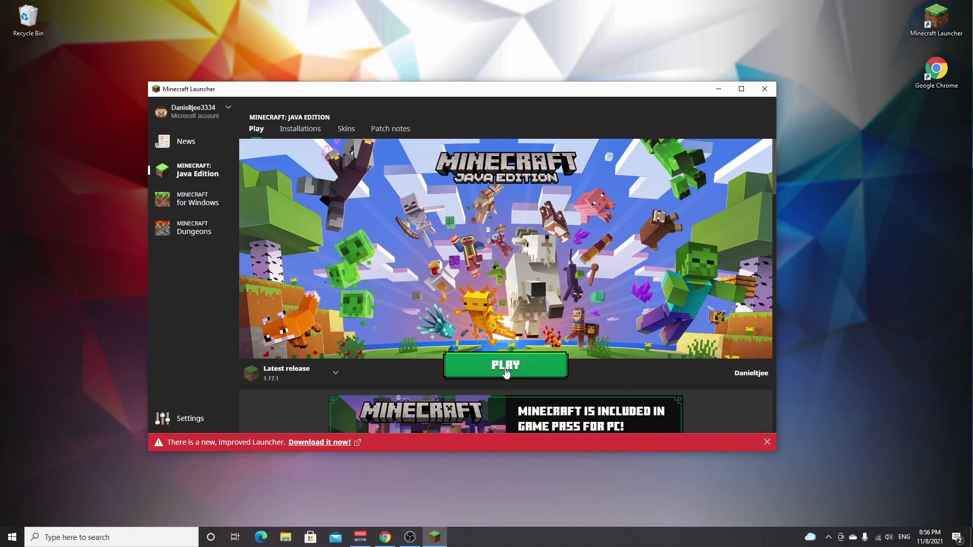
{"action": "left_click", "coordinate": [281, 375]}
{"action": "left_click", "coordinate": [279, 324]}
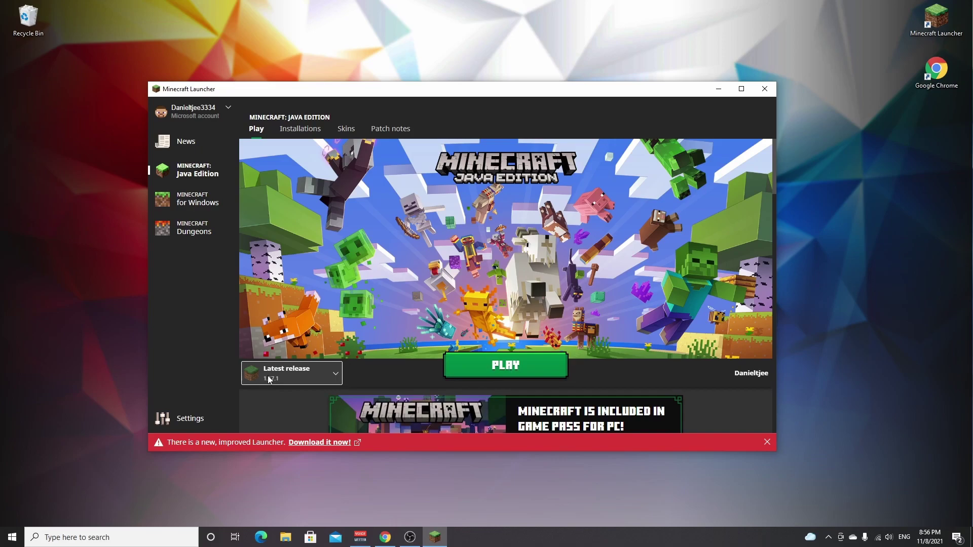
{"action": "left_click", "coordinate": [300, 133]}
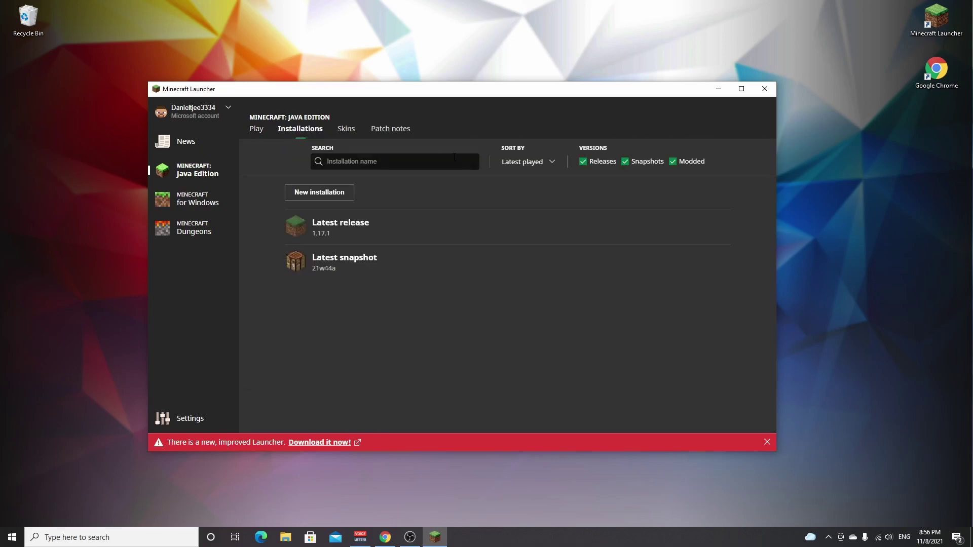
Create a new installation named with the creator's first name, using version release 1.17.1
{"action": "left_click", "coordinate": [299, 195]}
{"action": "left_click", "coordinate": [447, 200]}
{"action": "type", "text": "Daniel"}
{"action": "left_click", "coordinate": [348, 211]}
{"action": "left_click", "coordinate": [498, 237]}
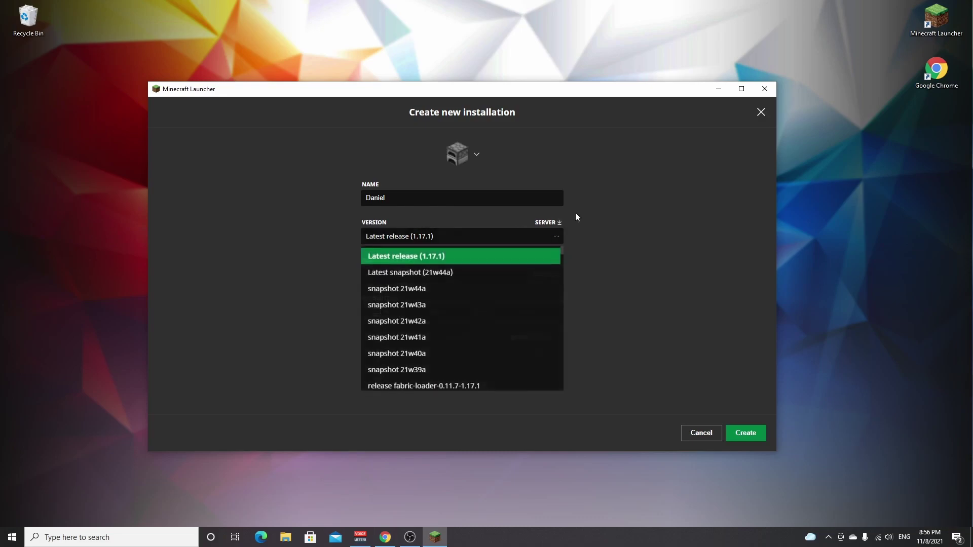
{"action": "scroll", "coordinate": [484, 263], "scroll_direction": "down", "scroll_amount": 5}
{"action": "scroll", "coordinate": [466, 304], "scroll_direction": "up", "scroll_amount": 1}
{"action": "scroll", "coordinate": [395, 315], "scroll_direction": "down", "scroll_amount": 1}
{"action": "left_click", "coordinate": [391, 315]}
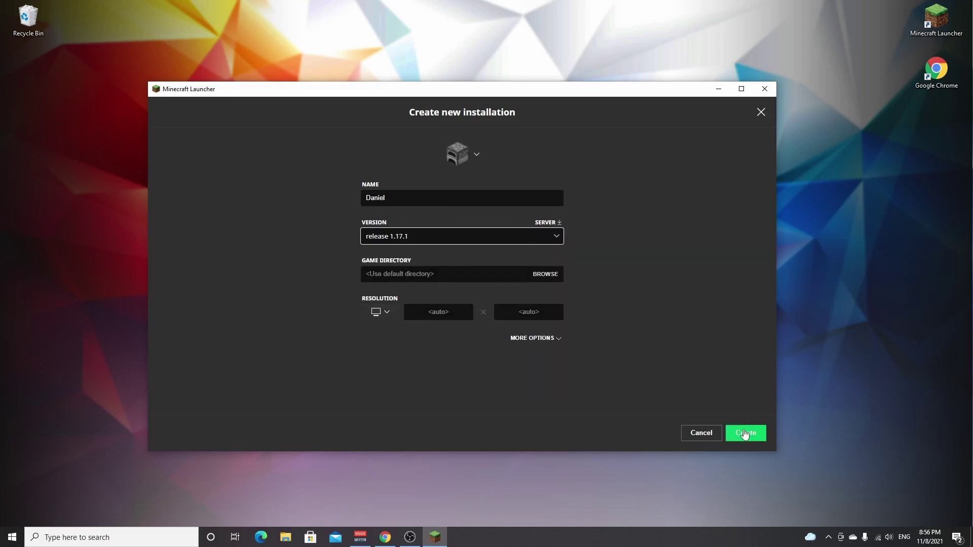
{"action": "left_click", "coordinate": [745, 435]}
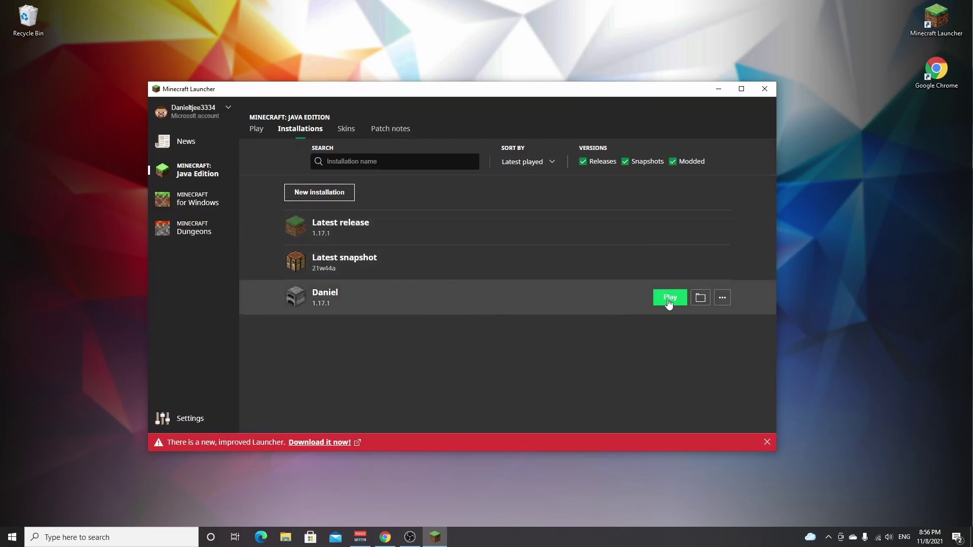
Launch the new 1.17.1 installation up to the main menu and quit the game
{"action": "left_click", "coordinate": [669, 297]}
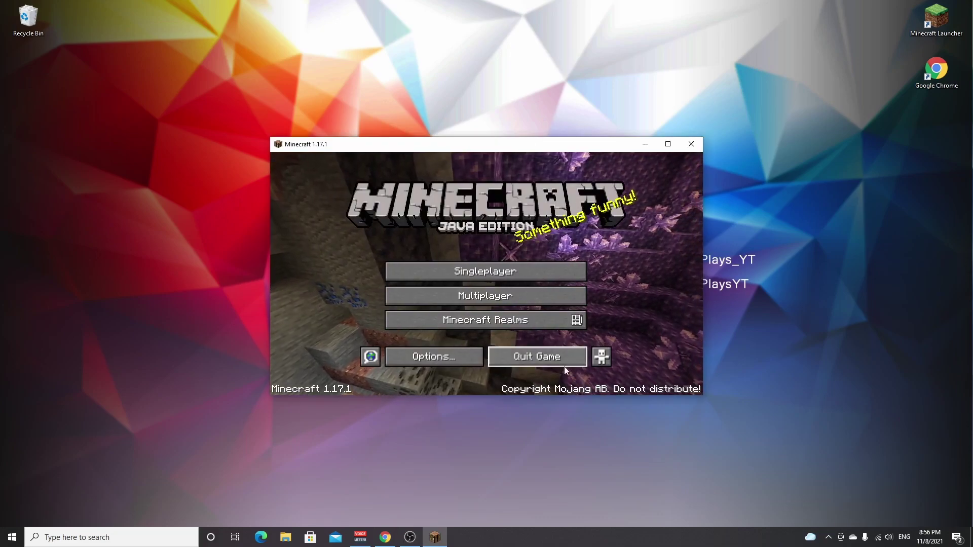
{"action": "left_click", "coordinate": [532, 358]}
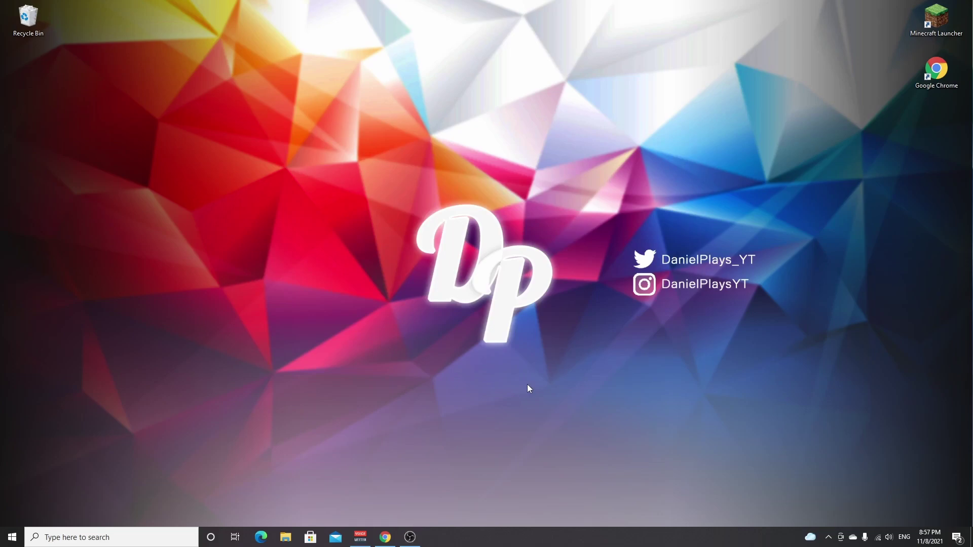
Switch to Chrome and open the Forge Mod loader download page from the Forge 1.17.1 installation guide
{"action": "left_click", "coordinate": [385, 537]}
{"action": "left_click", "coordinate": [194, 8]}
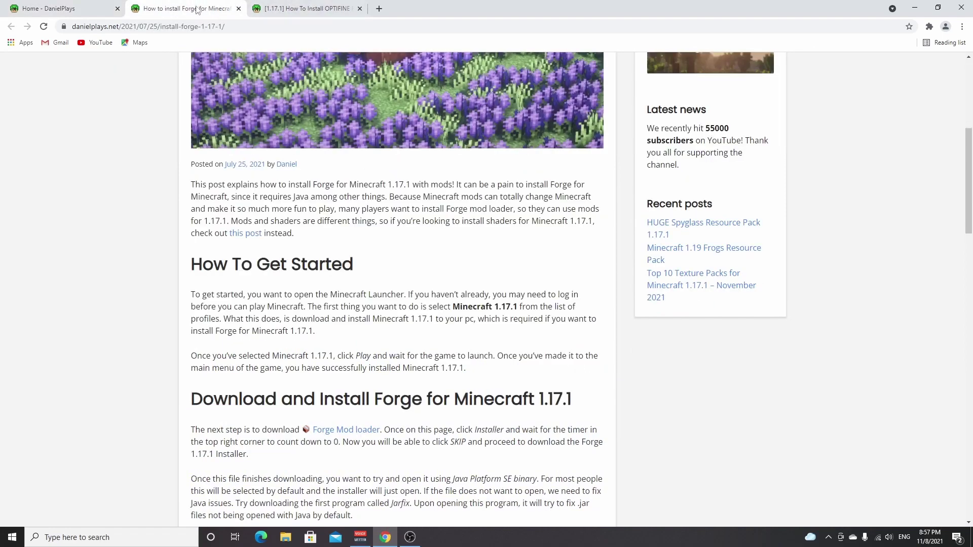
{"action": "left_click", "coordinate": [303, 7]}
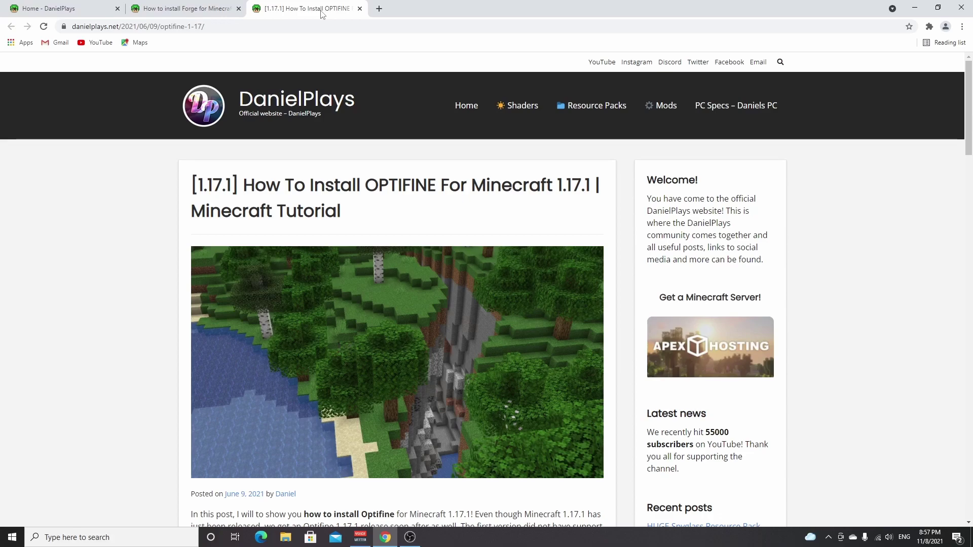
{"action": "left_click", "coordinate": [223, 8]}
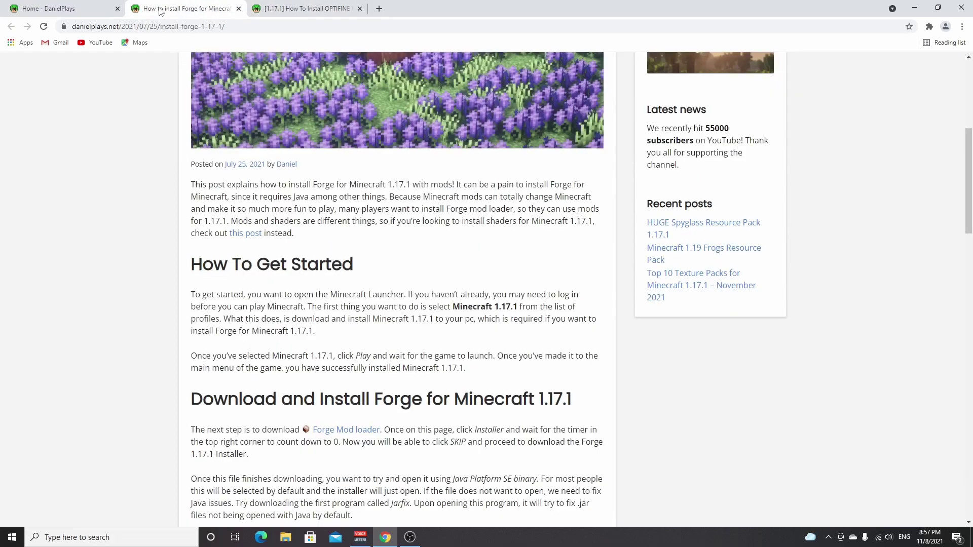
{"action": "left_click", "coordinate": [307, 8]}
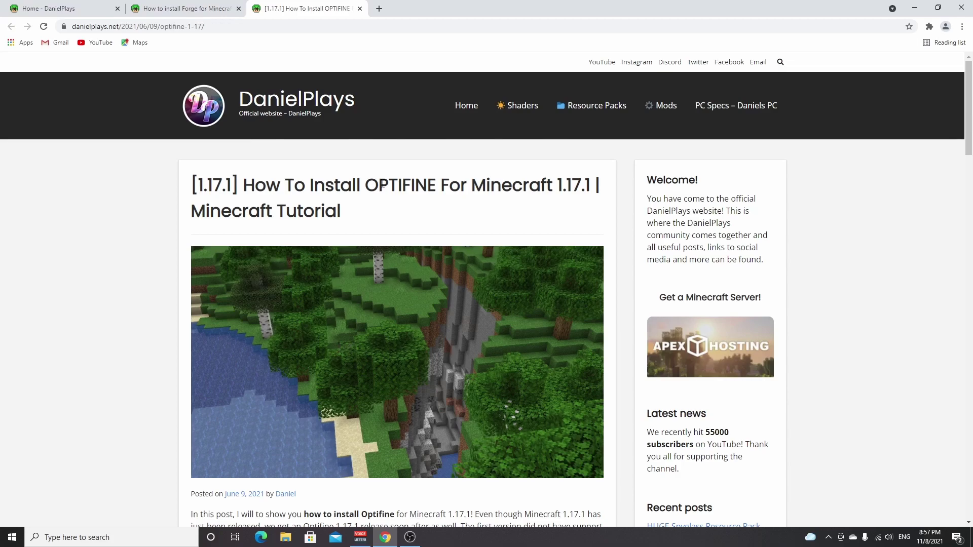
{"action": "key", "text": "ctrl+shift+Tab"}
{"action": "scroll", "coordinate": [324, 262], "scroll_direction": "down", "scroll_amount": 4}
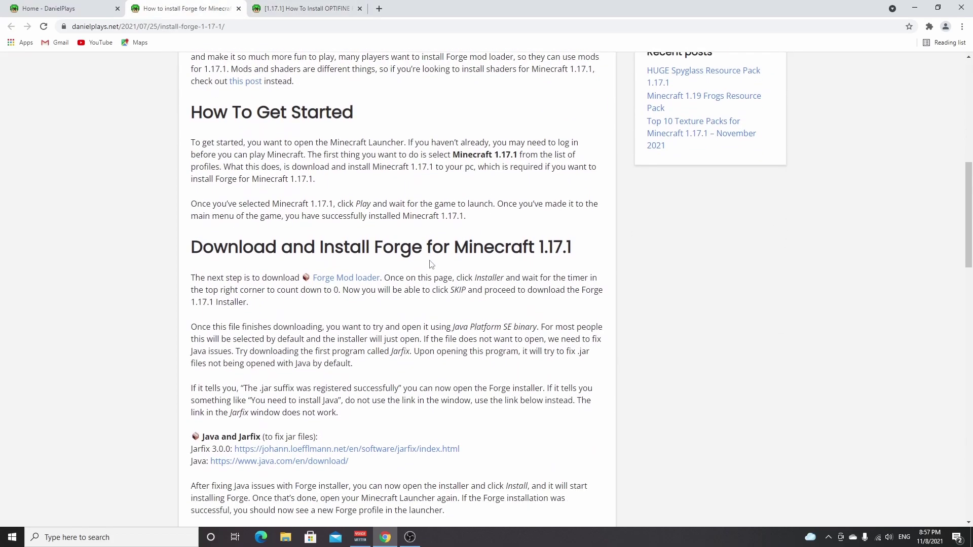
{"action": "scroll", "coordinate": [324, 263], "scroll_direction": "down", "scroll_amount": 1}
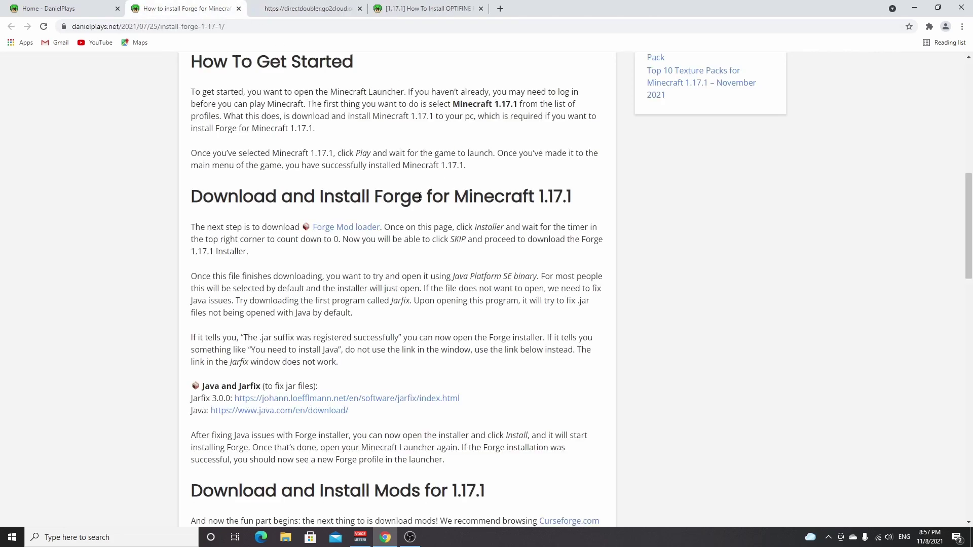
{"action": "left_click", "coordinate": [342, 229]}
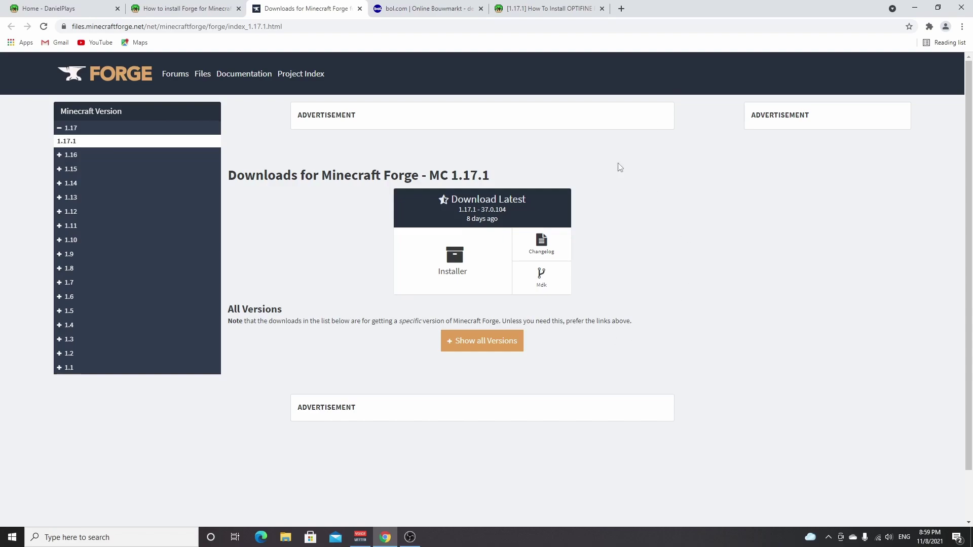
Download the latest Forge installer for Minecraft 1.17.1, skipping the advertisement and keeping the .jar file
{"action": "left_click", "coordinate": [455, 261]}
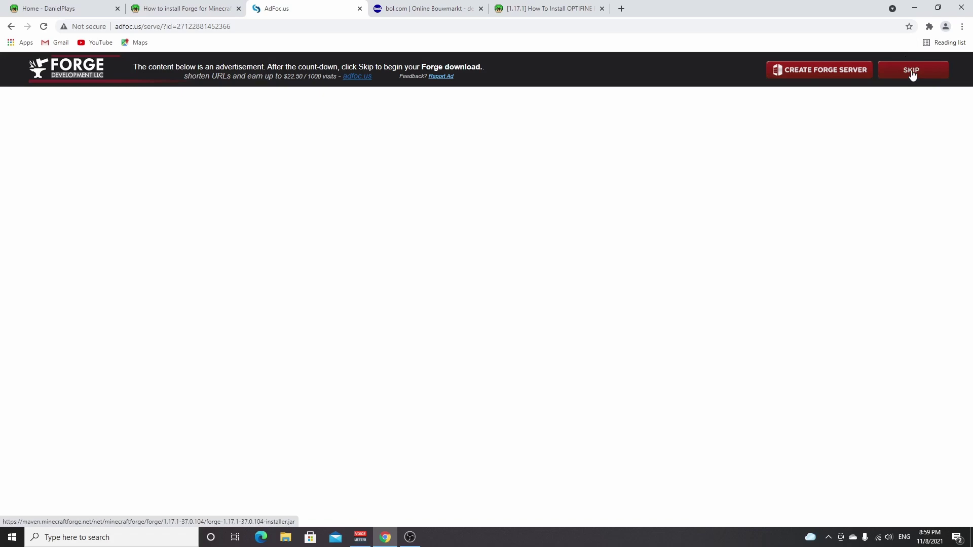
{"action": "left_click", "coordinate": [911, 71]}
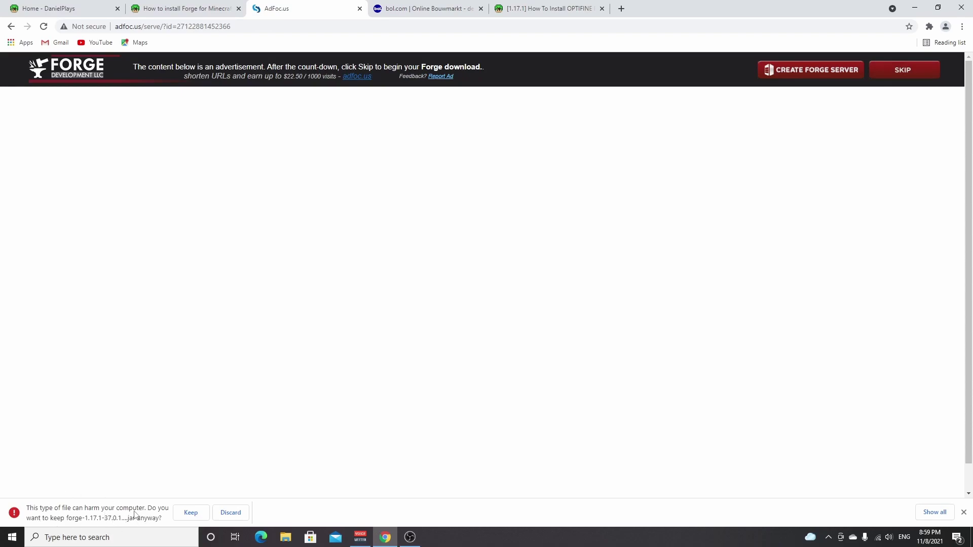
{"action": "left_click", "coordinate": [190, 512]}
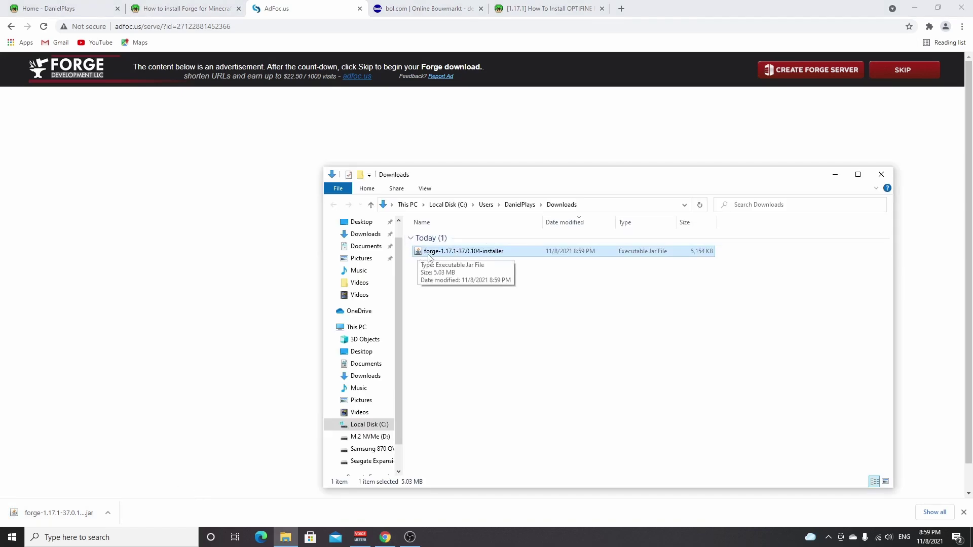
{"action": "right_click", "coordinate": [436, 254]}
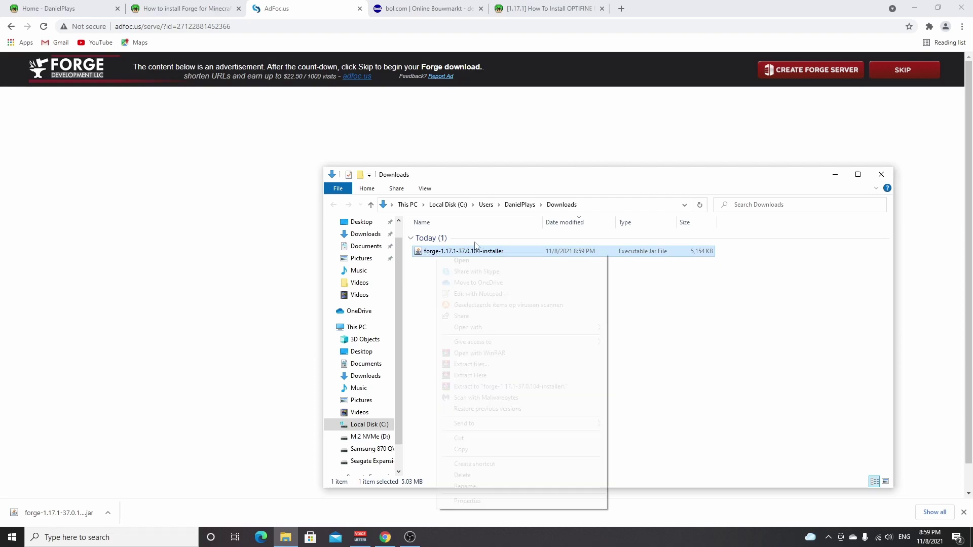
{"action": "mouse_move", "coordinate": [522, 328]}
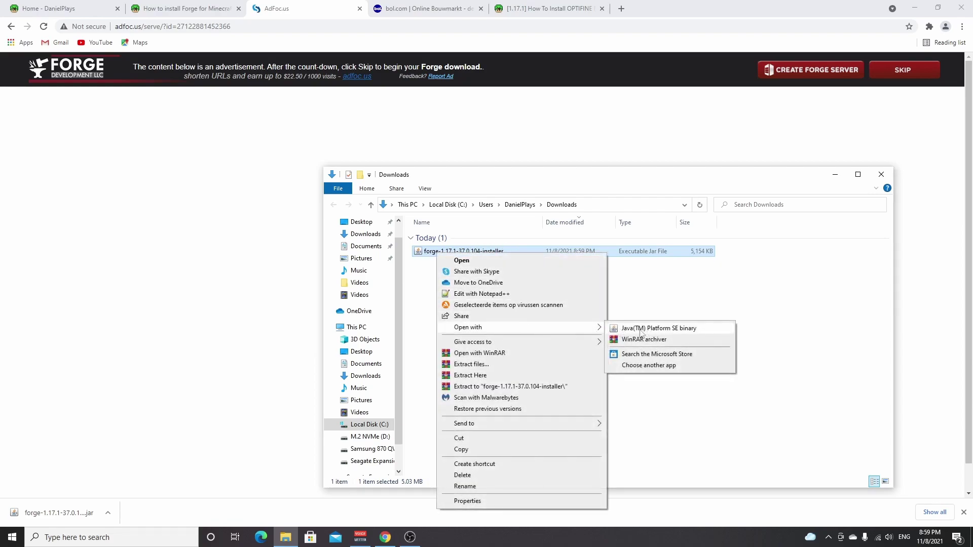
{"action": "left_click", "coordinate": [654, 366]}
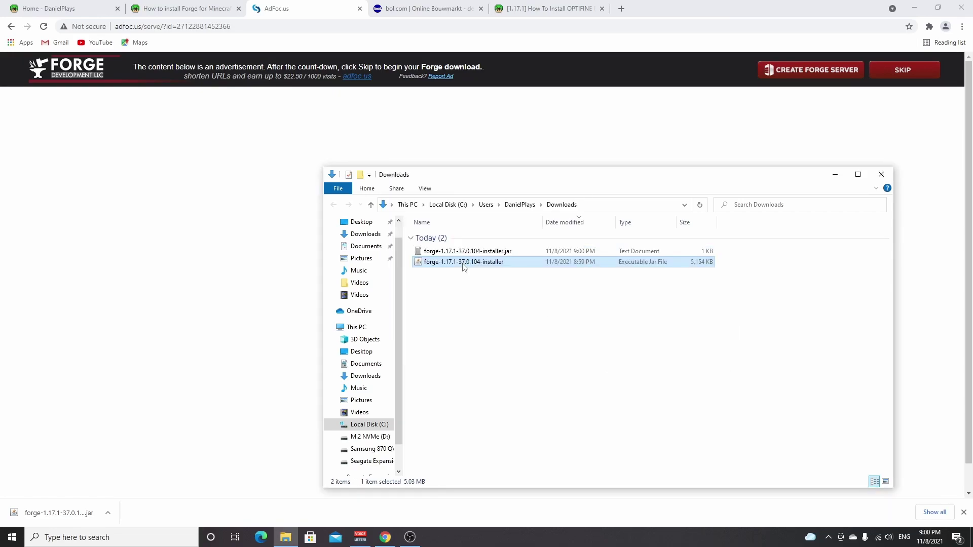
{"action": "double_click", "coordinate": [464, 263]}
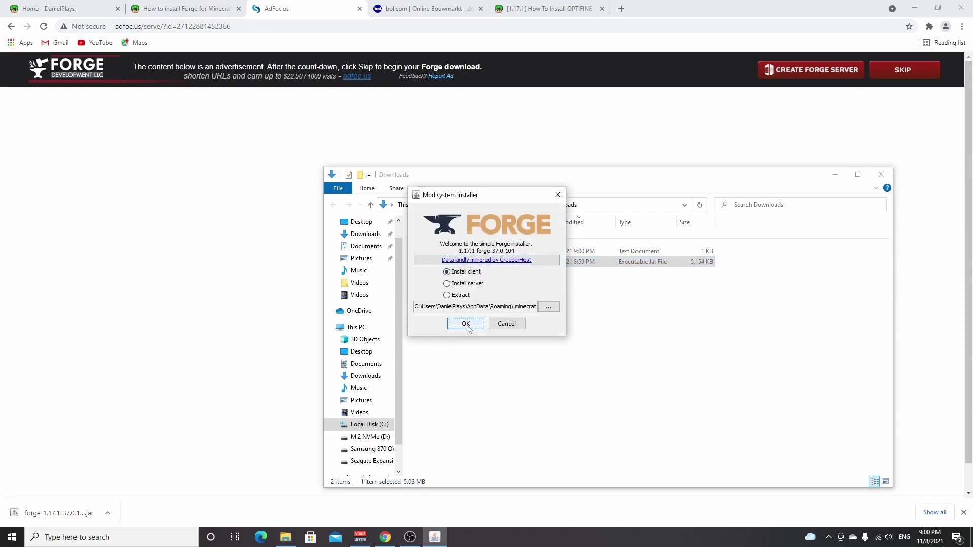
{"action": "left_click", "coordinate": [557, 195]}
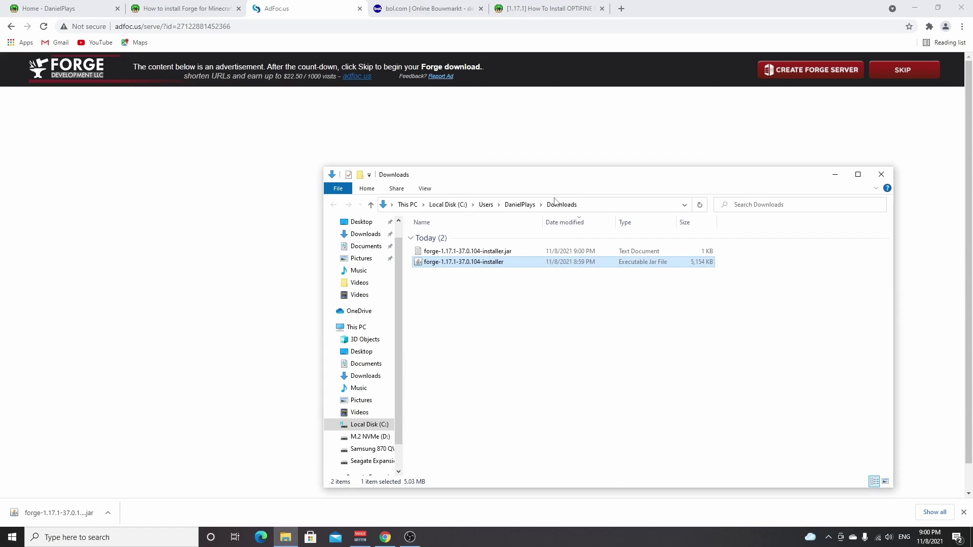
Download jarfix.exe through the Jarfix 3.0.0 link in the OptiFine guide and run it to repair the .jar association
{"action": "left_click", "coordinate": [552, 14]}
{"action": "scroll", "coordinate": [378, 296], "scroll_direction": "down", "scroll_amount": 4}
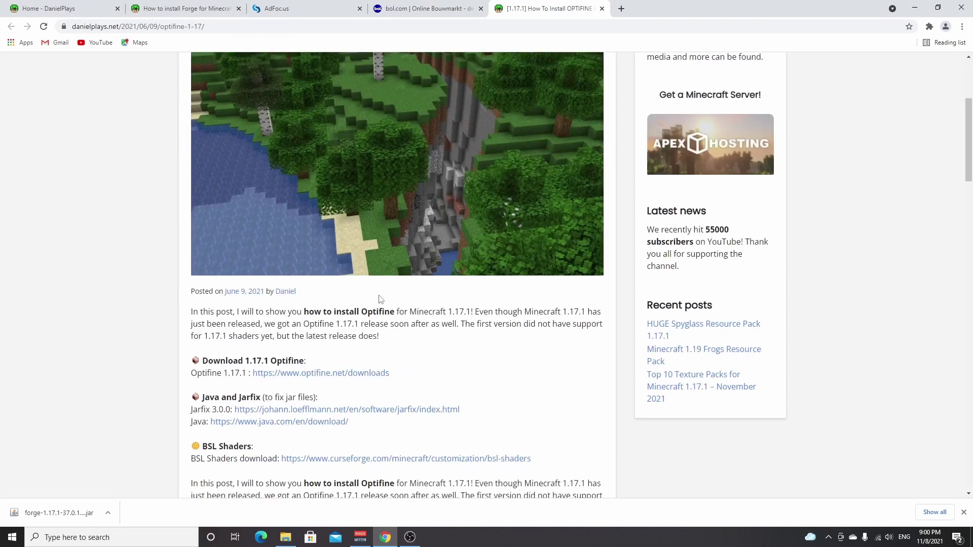
{"action": "scroll", "coordinate": [378, 297], "scroll_direction": "down", "scroll_amount": 4}
{"action": "scroll", "coordinate": [376, 217], "scroll_direction": "up", "scroll_amount": 2}
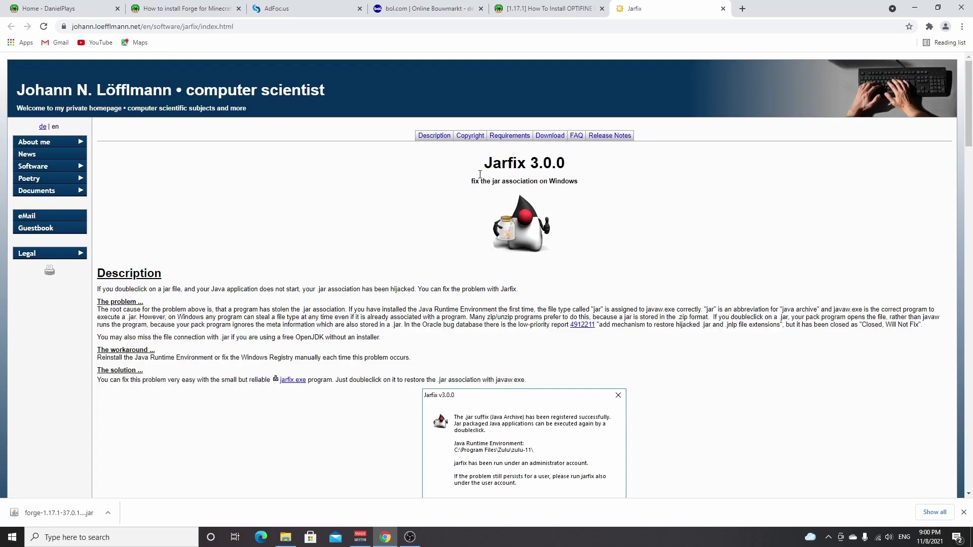
{"action": "left_click", "coordinate": [293, 382]}
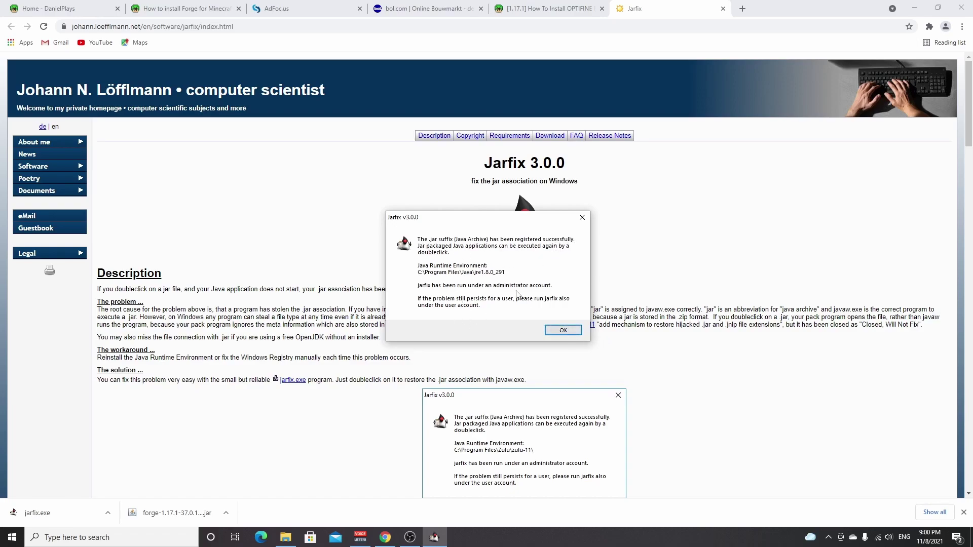
{"action": "left_click", "coordinate": [561, 330]}
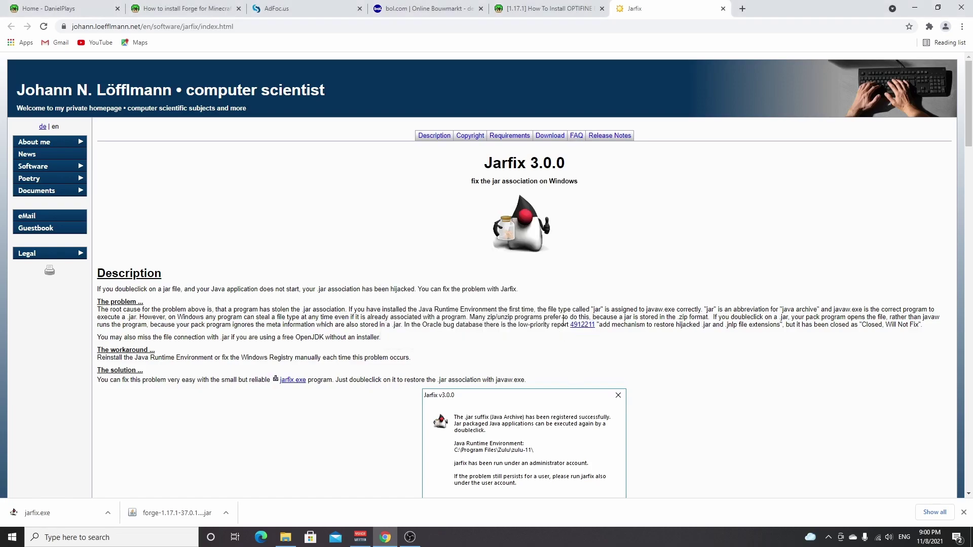
Open forge-1.17.1-37.0.104-installer from the Downloads folder with Java(TM) Platform SE binary and install the Forge client
{"action": "left_click", "coordinate": [540, 8]}
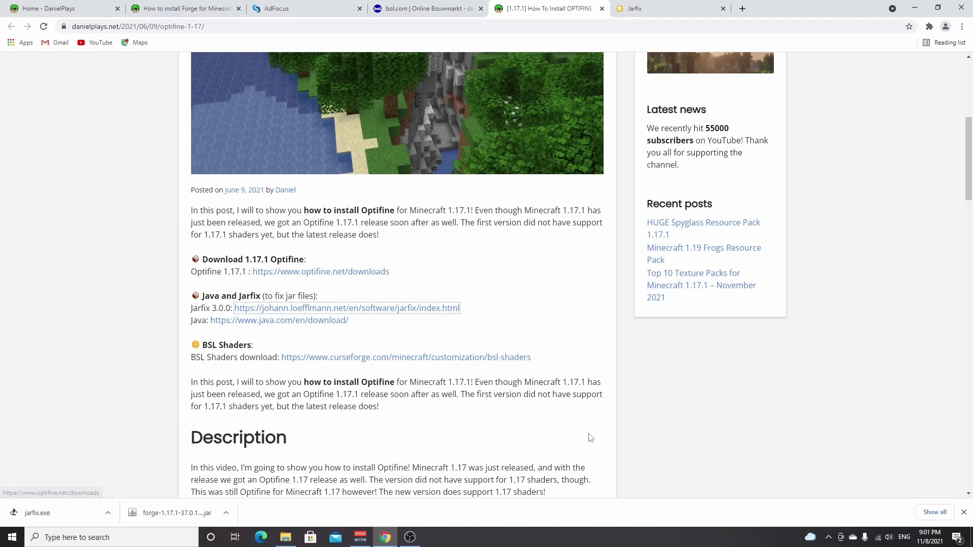
{"action": "left_click", "coordinate": [285, 537]}
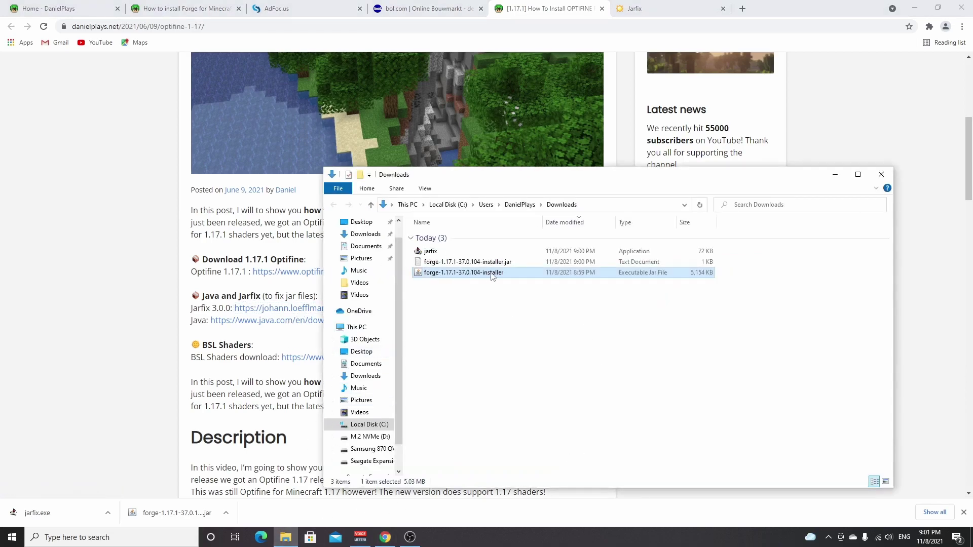
{"action": "left_click", "coordinate": [490, 367]}
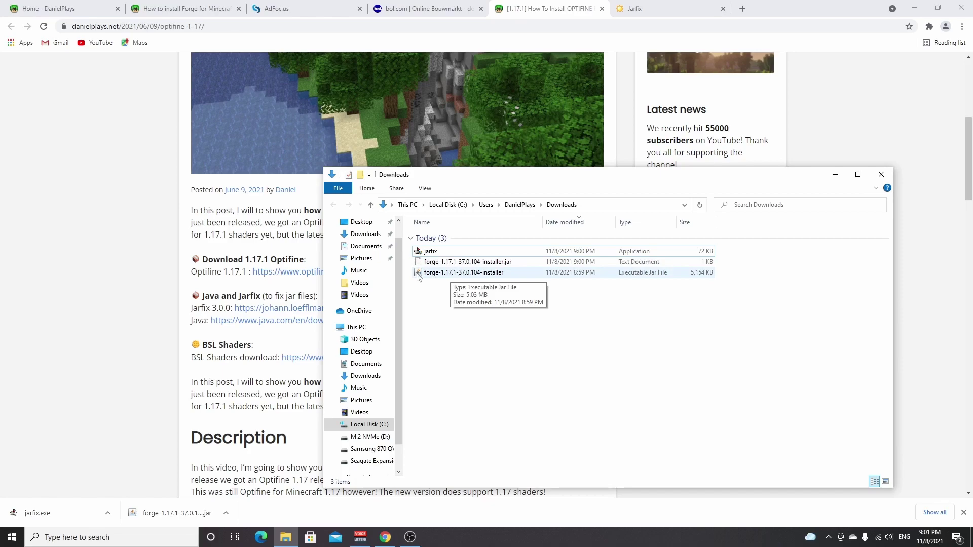
{"action": "right_click", "coordinate": [471, 274]}
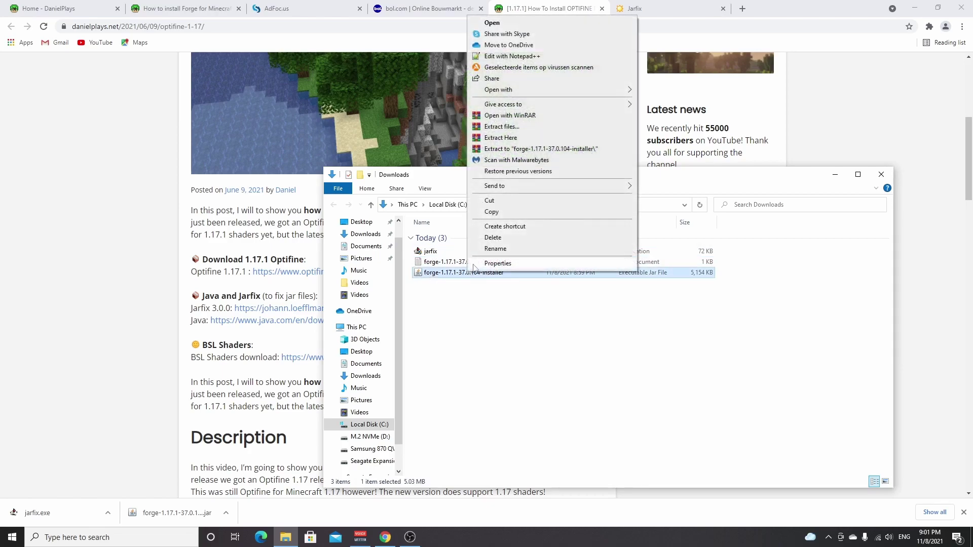
{"action": "mouse_move", "coordinate": [545, 91]}
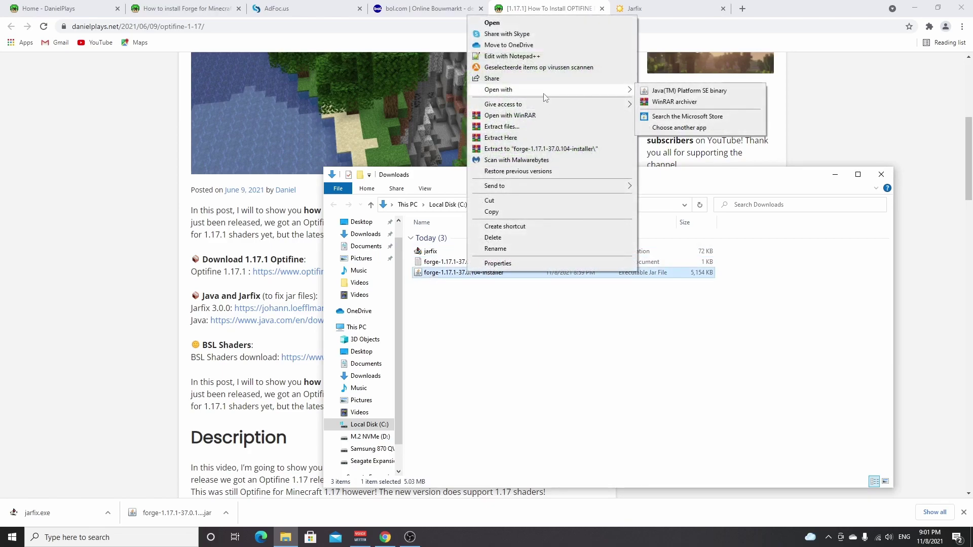
{"action": "left_click", "coordinate": [705, 91]}
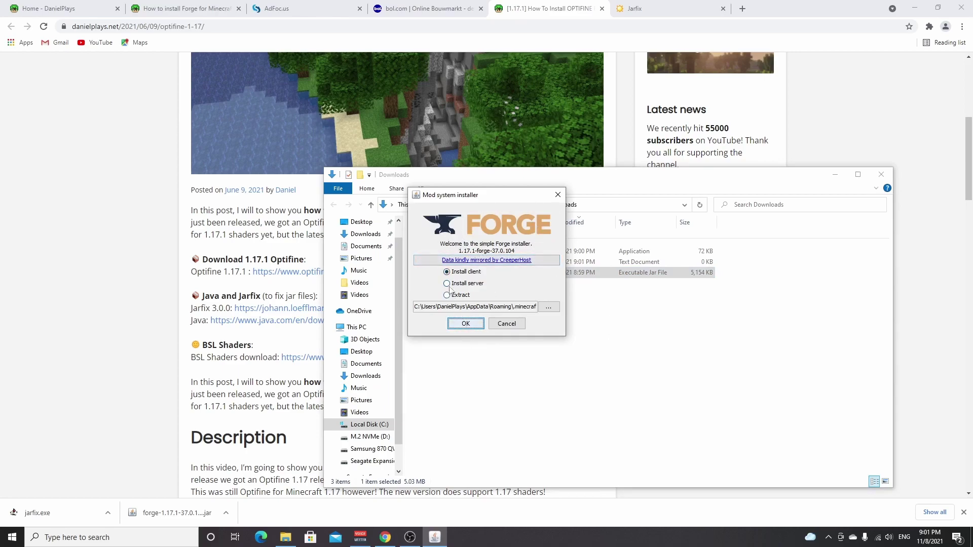
{"action": "left_click", "coordinate": [471, 328]}
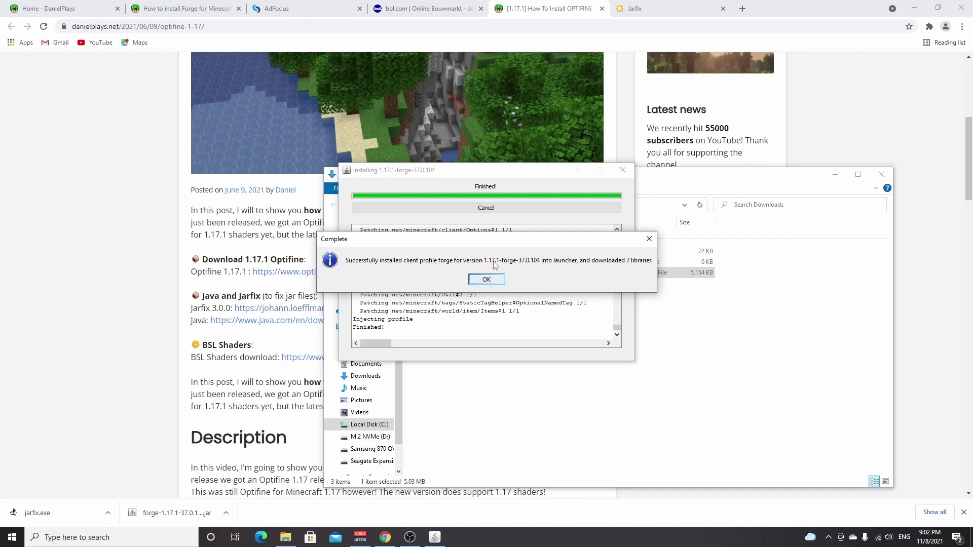
{"action": "left_click", "coordinate": [487, 280]}
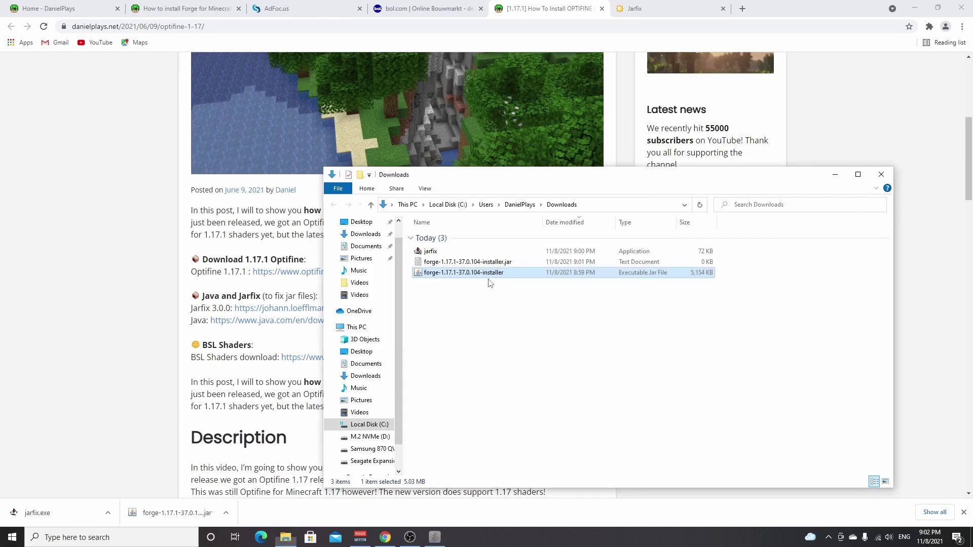
Close the Downloads window and download OptiFine HD U H1 for Minecraft 1.17.1 through the guide's OptiFine link, skipping the advertisement and keeping the .jar file
{"action": "left_click", "coordinate": [883, 174]}
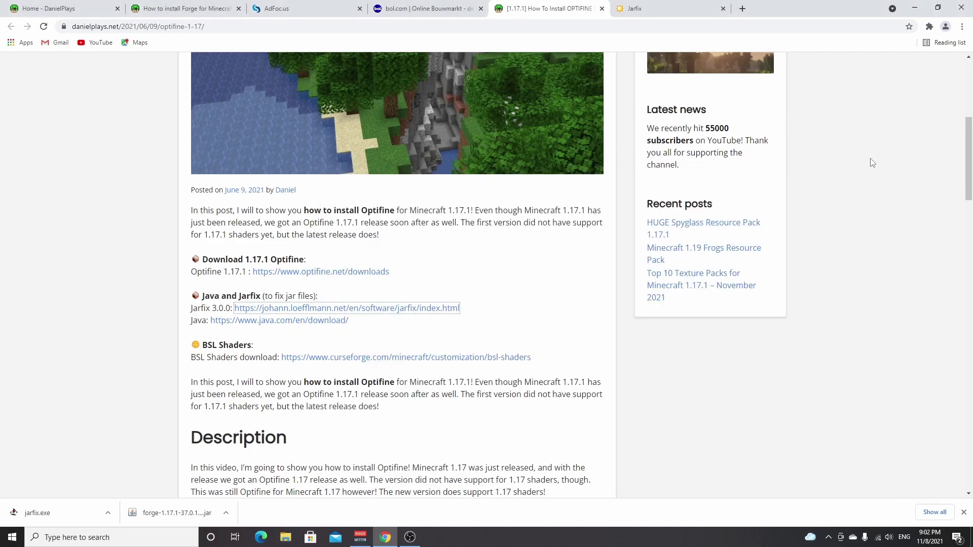
{"action": "left_click", "coordinate": [312, 276]}
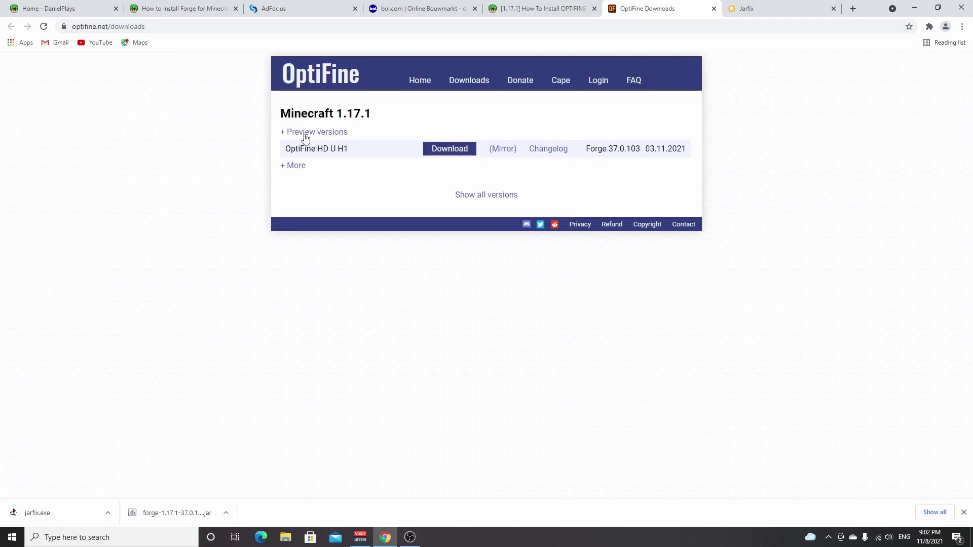
{"action": "left_click_drag", "start_coordinate": [338, 114], "coordinate": [373, 116]}
{"action": "left_click", "coordinate": [374, 119]}
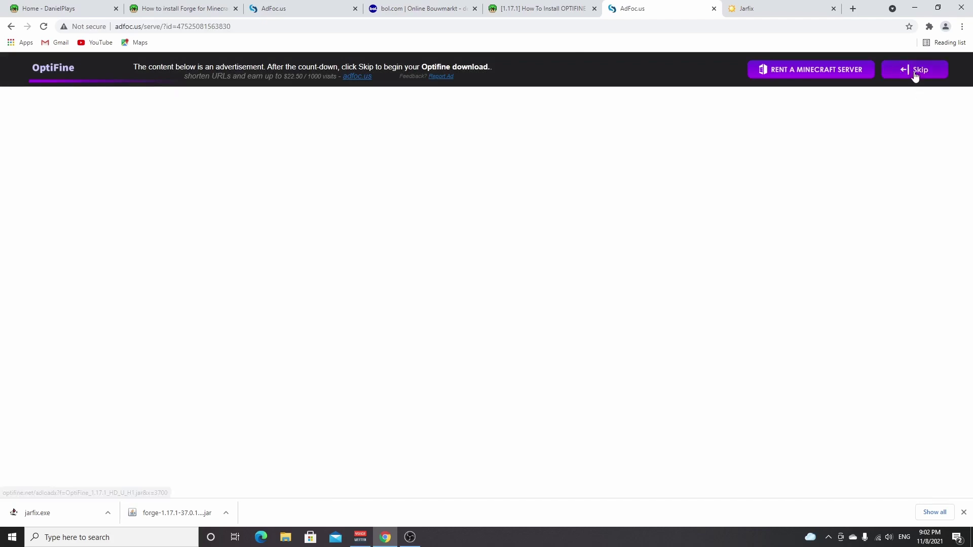
{"action": "left_click", "coordinate": [912, 71]}
{"action": "left_click", "coordinate": [484, 152]}
{"action": "left_click", "coordinate": [715, 9]}
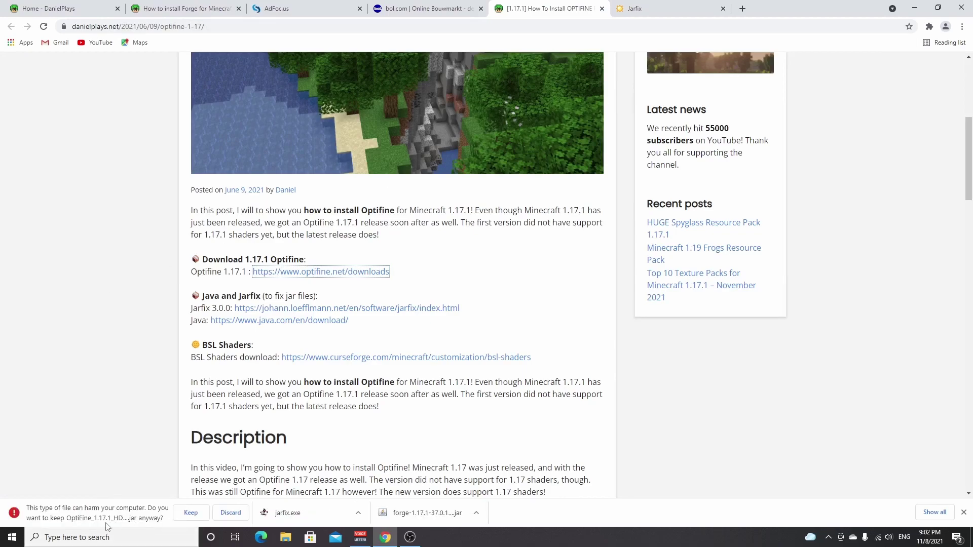
{"action": "left_click", "coordinate": [177, 516]}
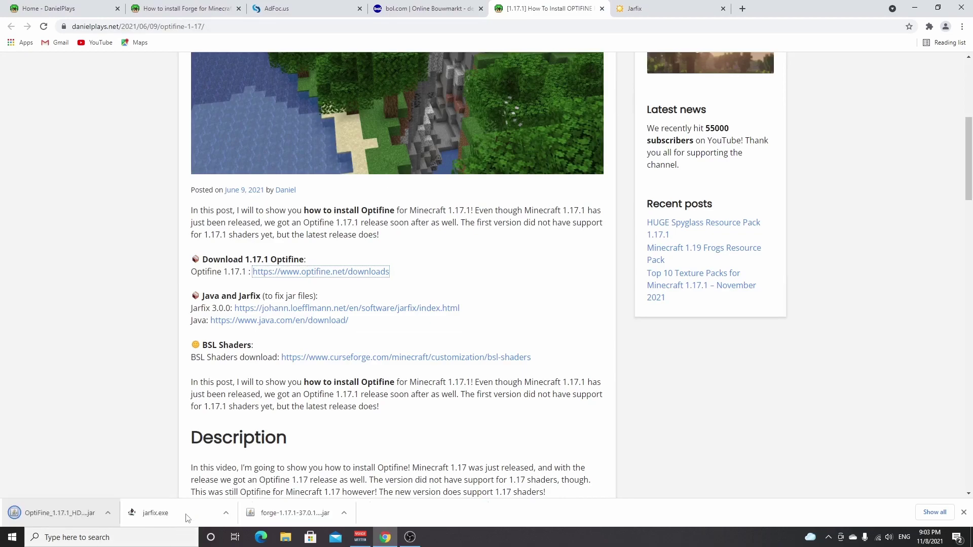
Place the downloaded OptiFine_1.17.1_HD_U_H1 jar on the desktop and minimize the browser
{"action": "left_click_drag", "start_coordinate": [53, 516], "coordinate": [92, 26]}
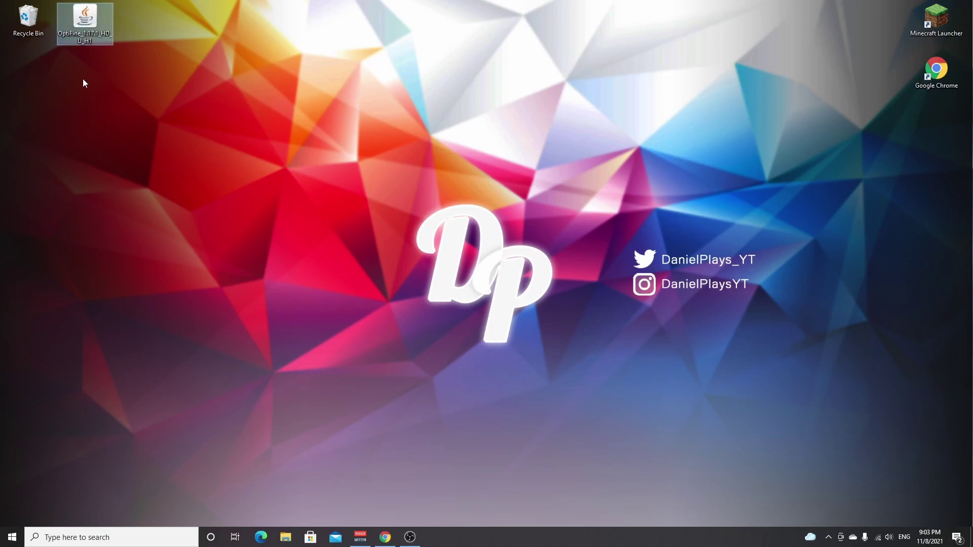
{"action": "key", "text": "super+d"}
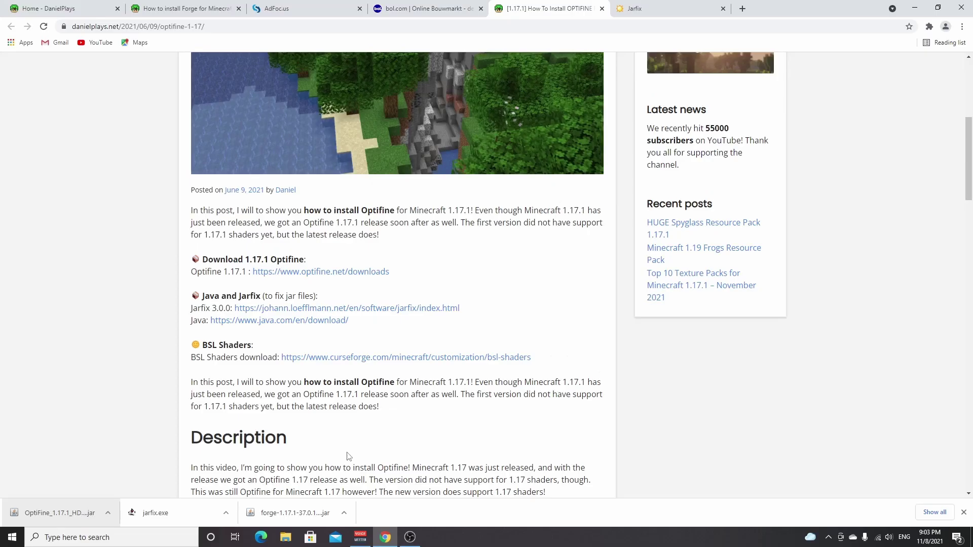
{"action": "left_click", "coordinate": [916, 7]}
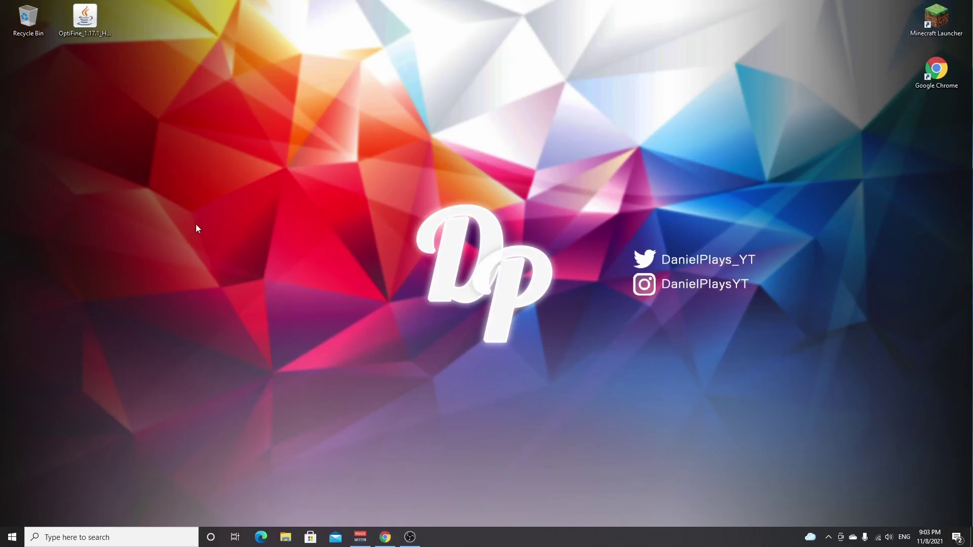
Search Windows for %appdata% and open the .minecraft folder inside Roaming
{"action": "left_click", "coordinate": [93, 541]}
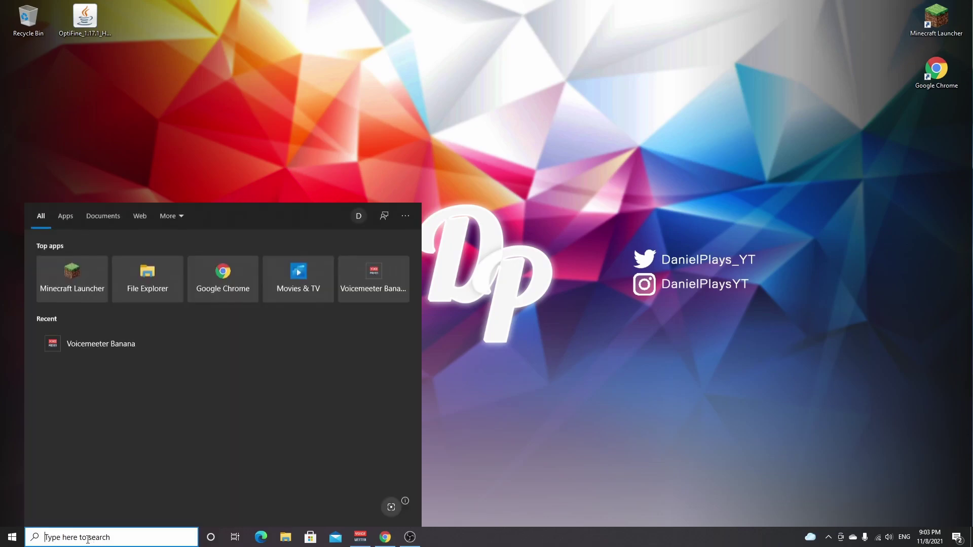
{"action": "type", "text": "%appdata%"}
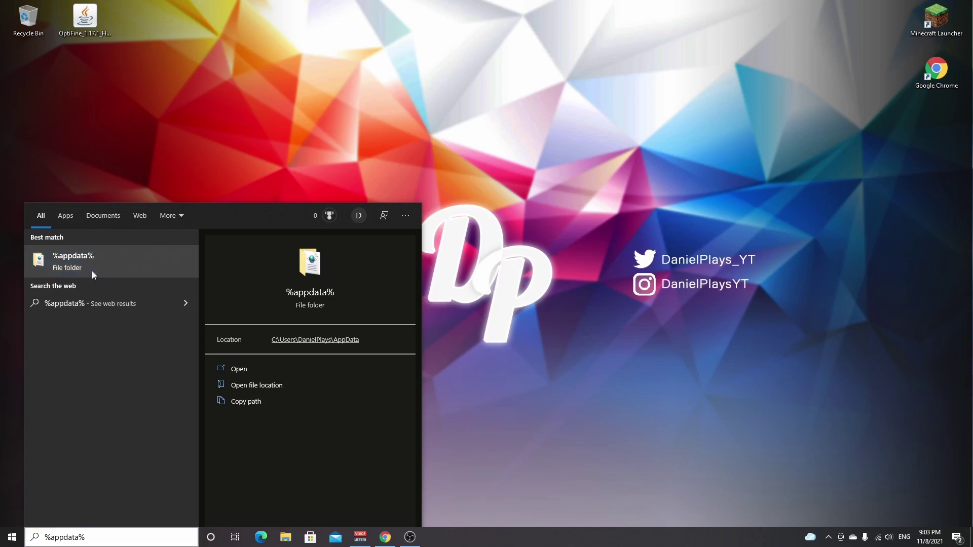
{"action": "left_click", "coordinate": [92, 271]}
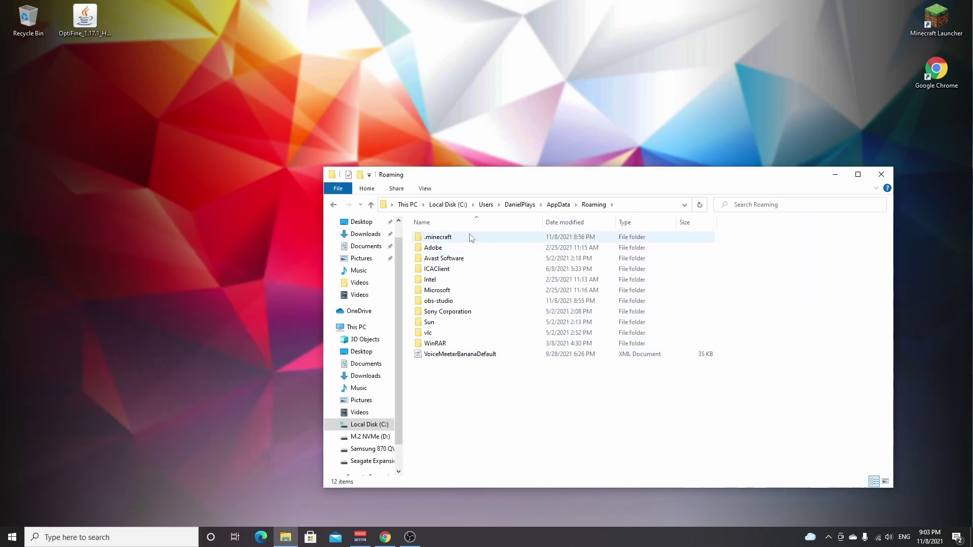
{"action": "double_click", "coordinate": [438, 238]}
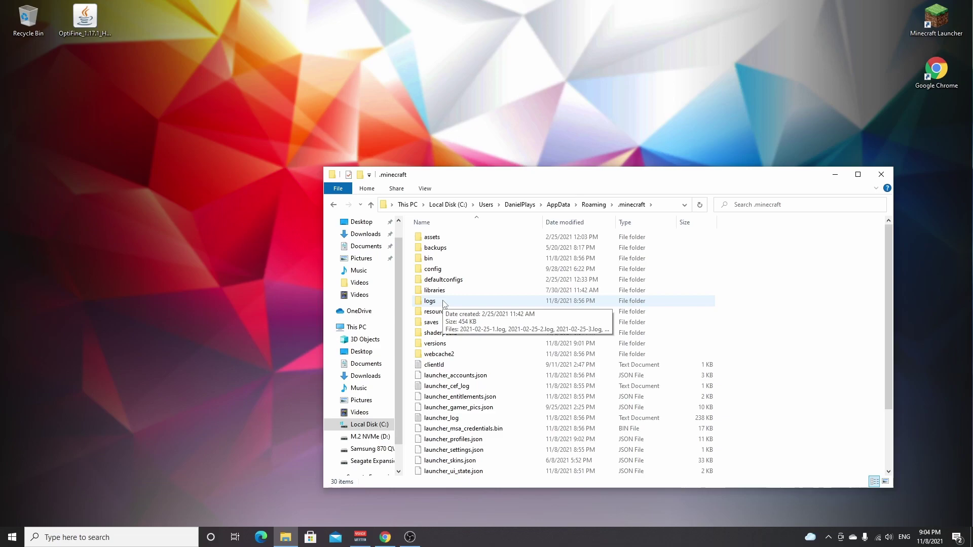
Create a folder named mods in .minecraft and move OptiFine_1.17.1_HD_U_H1 from the desktop into it
{"action": "right_click", "coordinate": [760, 275]}
{"action": "mouse_move", "coordinate": [841, 387]}
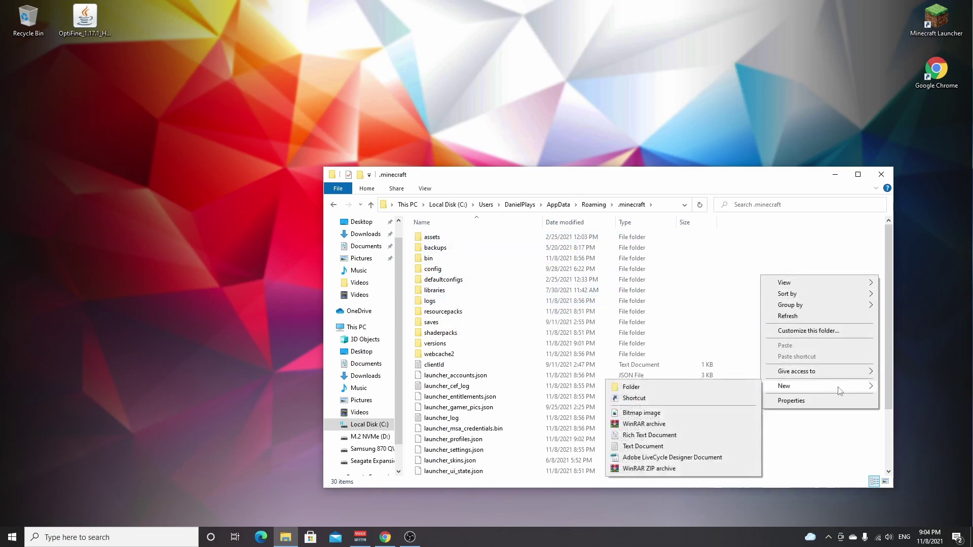
{"action": "left_click", "coordinate": [703, 388]}
{"action": "type", "text": "mods"}
{"action": "key", "text": "Return"}
{"action": "key", "text": "Return"}
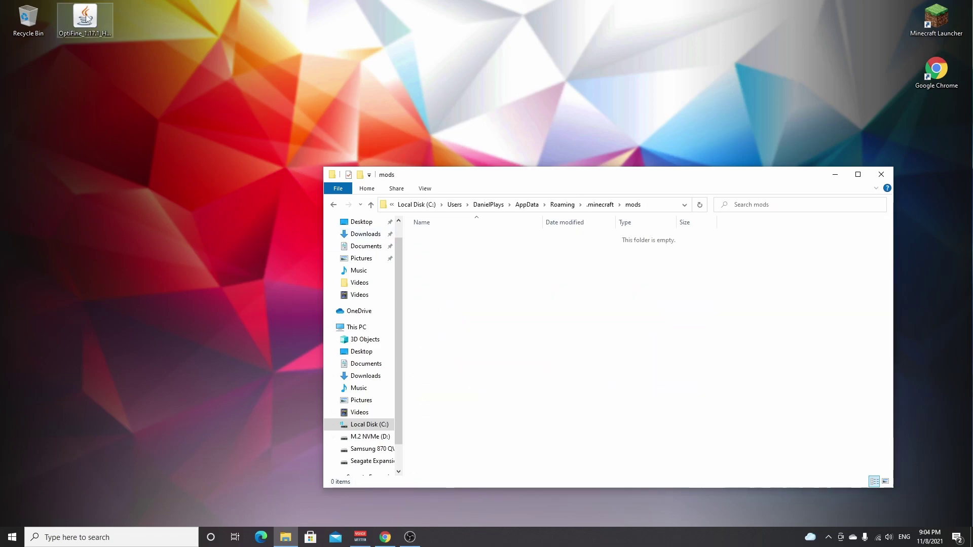
{"action": "left_click_drag", "start_coordinate": [84, 18], "coordinate": [461, 278]}
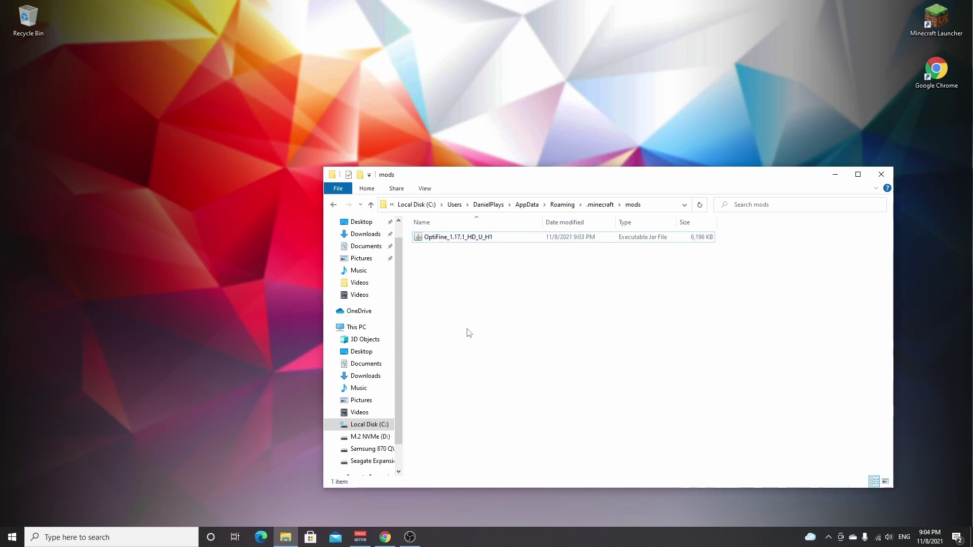
{"action": "double_click", "coordinate": [459, 236]}
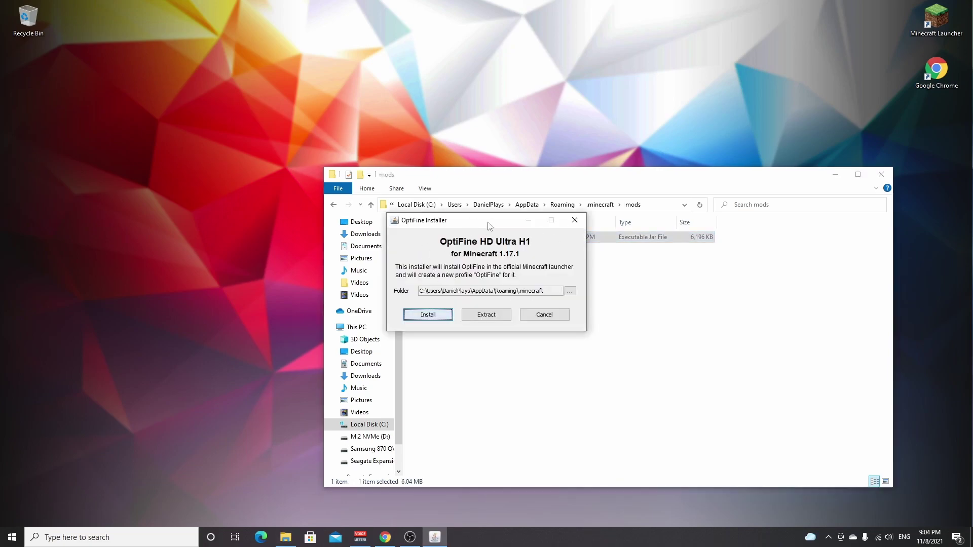
{"action": "left_click", "coordinate": [574, 220]}
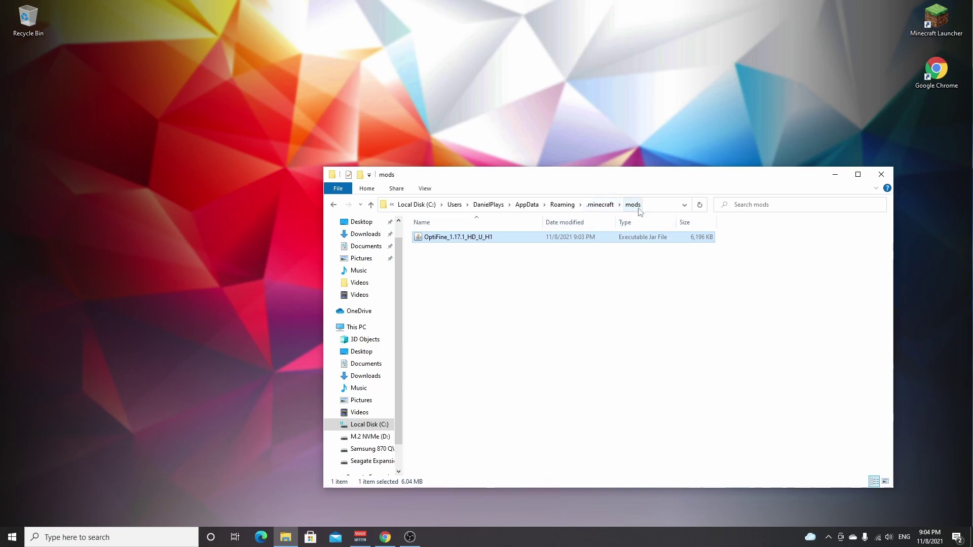
{"action": "left_click", "coordinate": [482, 293]}
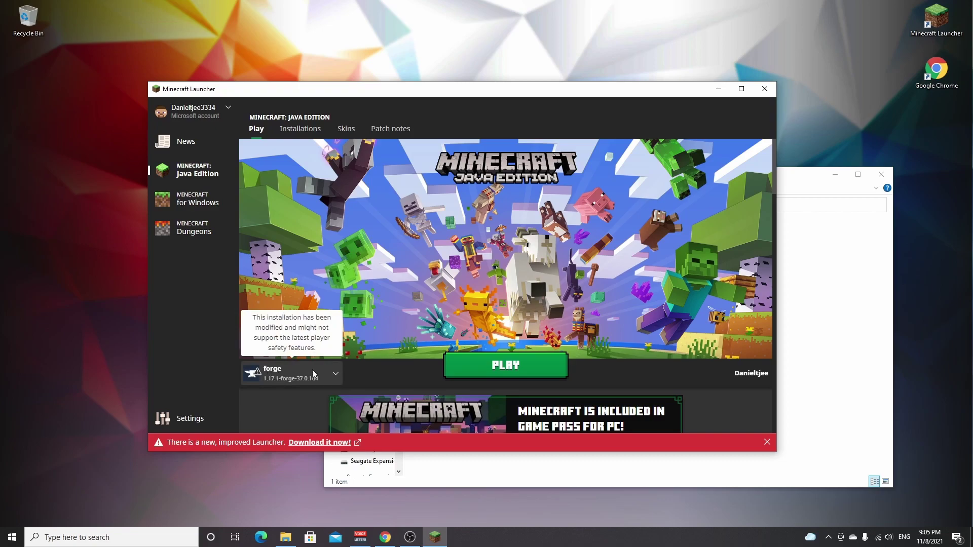
Launch the forge 1.17.1 installation from the Minecraft Launcher, accepting the modified-installation risks permanently, and close the mods folder window
{"action": "left_click", "coordinate": [504, 369]}
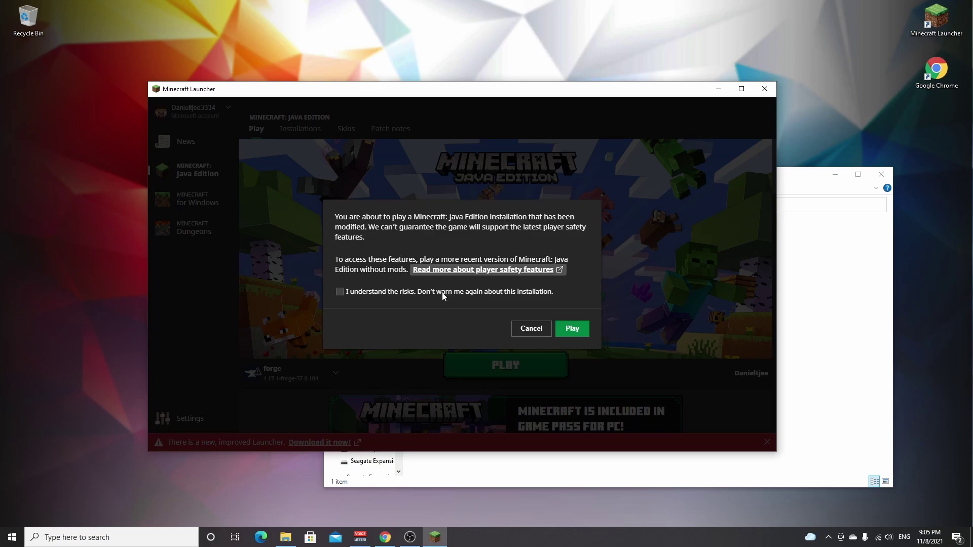
{"action": "left_click", "coordinate": [341, 293]}
{"action": "left_click", "coordinate": [574, 330]}
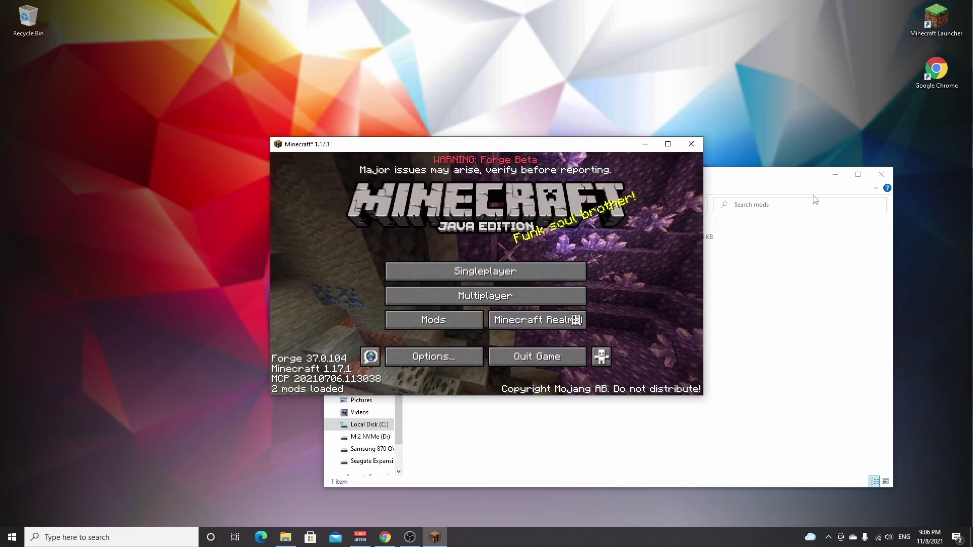
{"action": "left_click", "coordinate": [881, 175]}
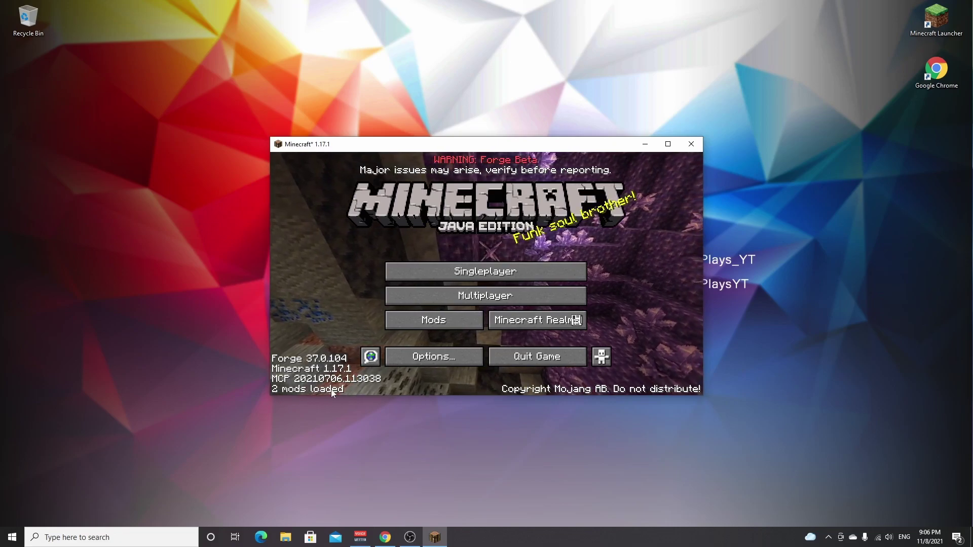
Examine the Minecraft and Forge entries in the game's mod list and open Video Settings
{"action": "left_click", "coordinate": [426, 322]}
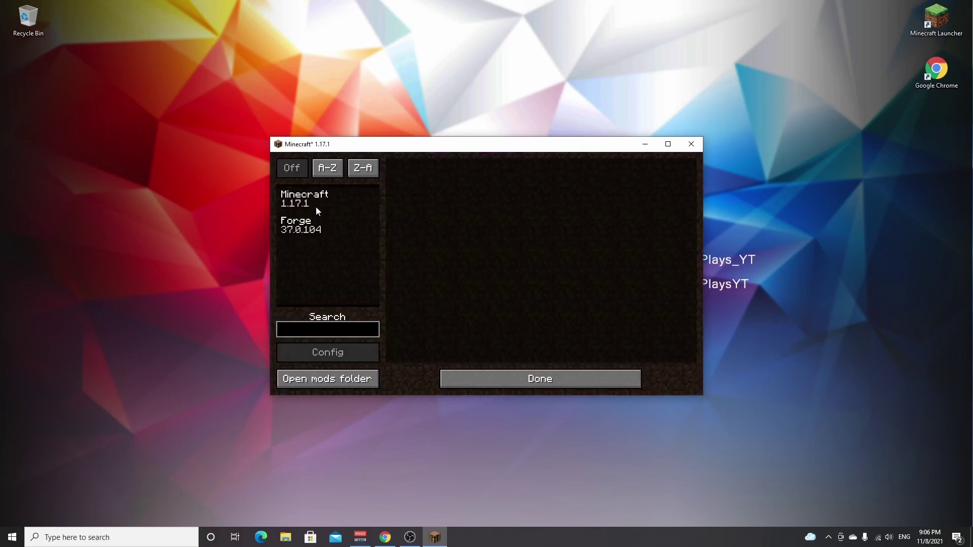
{"action": "left_click", "coordinate": [315, 205]}
{"action": "left_click", "coordinate": [304, 225]}
{"action": "left_click", "coordinate": [484, 379]}
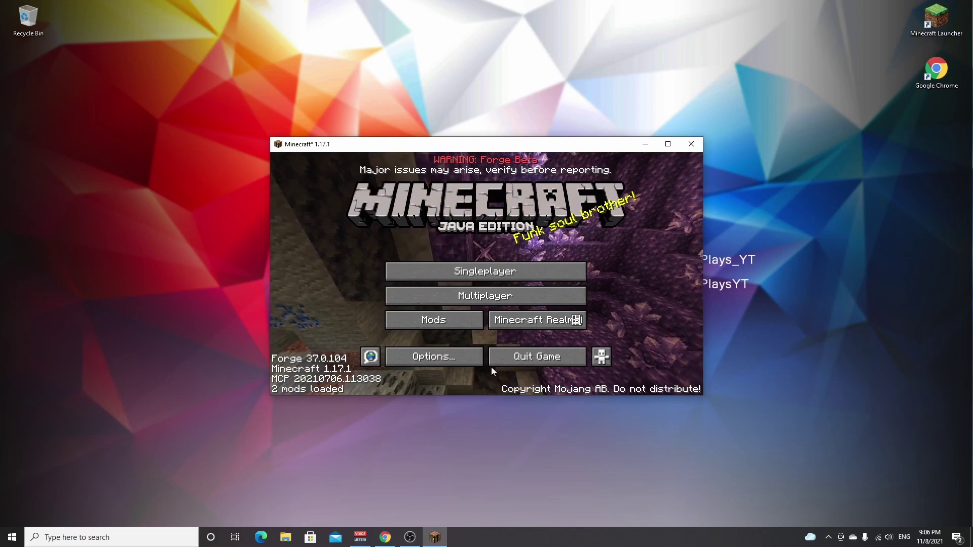
{"action": "left_click", "coordinate": [440, 361]}
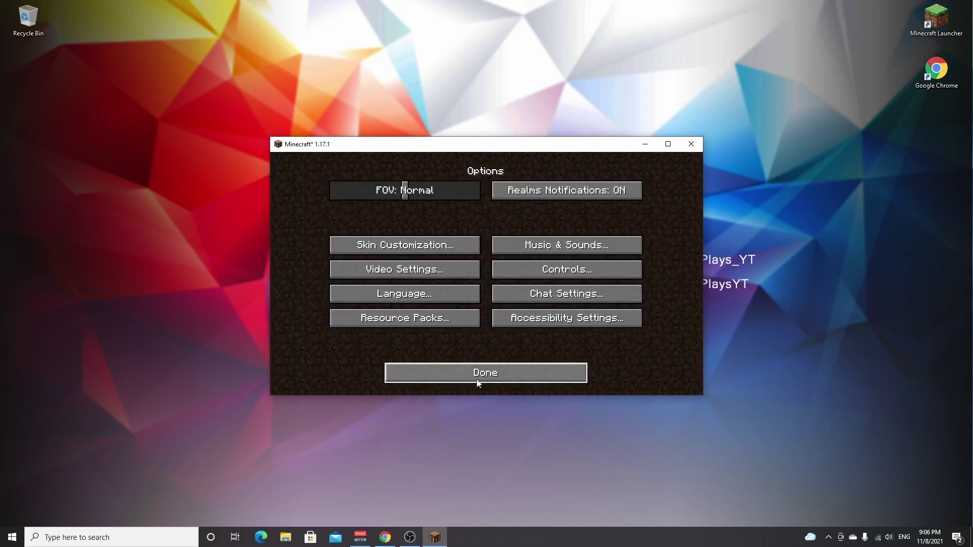
{"action": "left_click", "coordinate": [404, 269]}
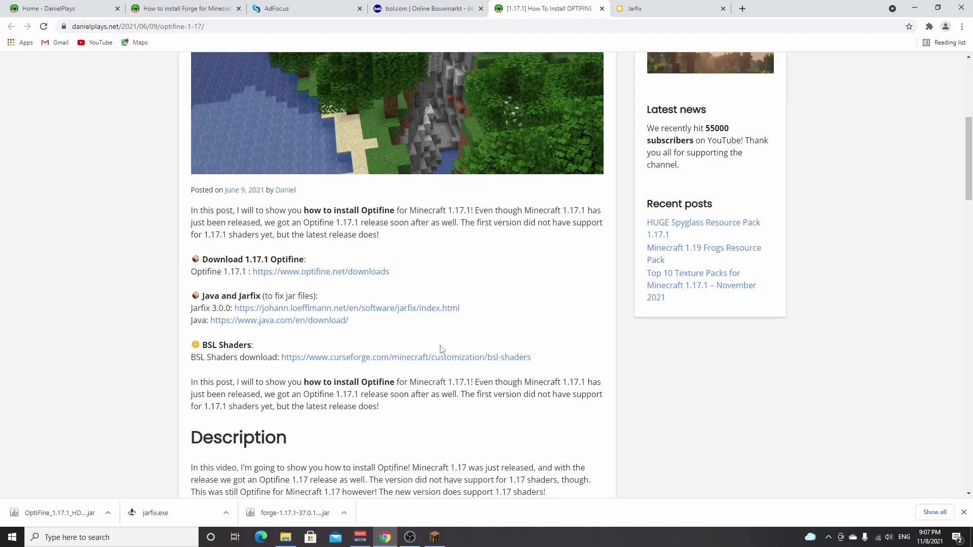
Download BSL v8.1.01 for Minecraft 1.17 through the guide's BSL Shaders link in Chrome and put BSL_v8.1.01.zip in the shaderpacks folder
{"action": "left_click", "coordinate": [405, 359]}
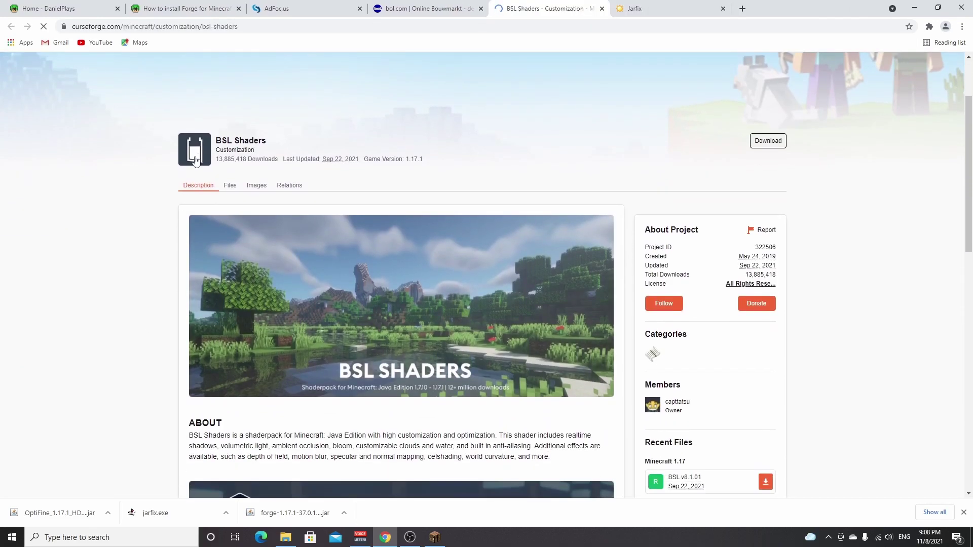
{"action": "scroll", "coordinate": [236, 183], "scroll_direction": "down", "scroll_amount": 2}
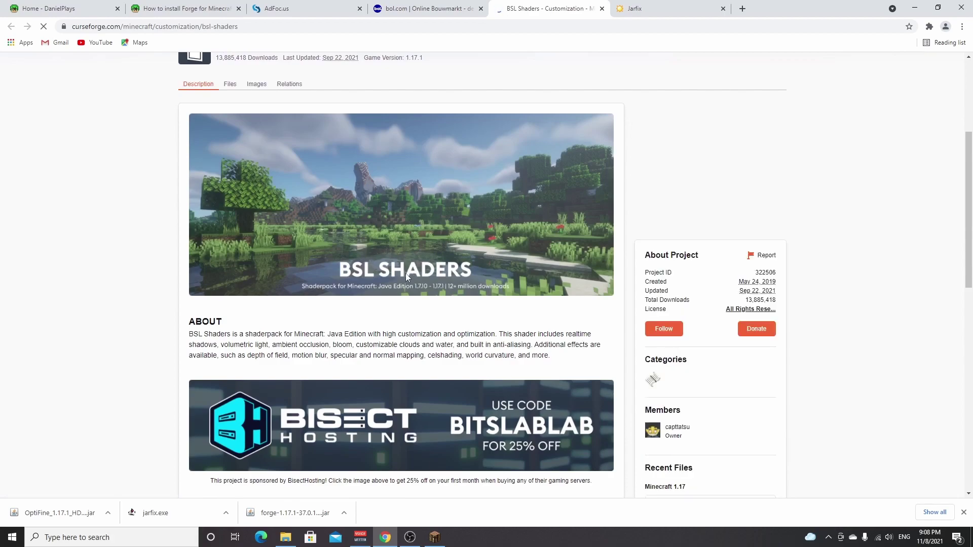
{"action": "scroll", "coordinate": [405, 272], "scroll_direction": "down", "scroll_amount": 6}
{"action": "scroll", "coordinate": [437, 272], "scroll_direction": "up", "scroll_amount": 2}
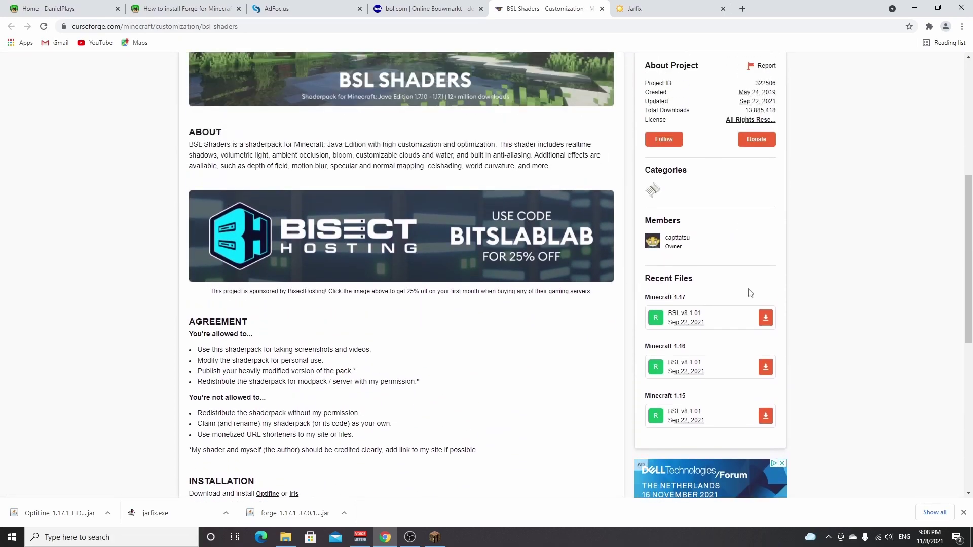
{"action": "left_click", "coordinate": [766, 319]}
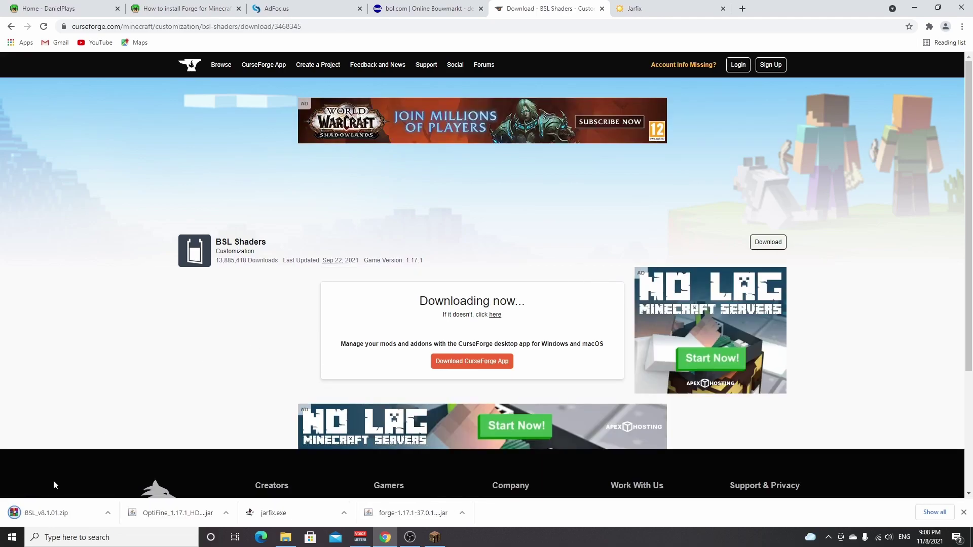
{"action": "left_click_drag", "start_coordinate": [45, 513], "coordinate": [544, 323]}
Switch to Minecraft, go back to the title screen, and reopen the Shaders screen within Video Settings
{"action": "left_click", "coordinate": [435, 538]}
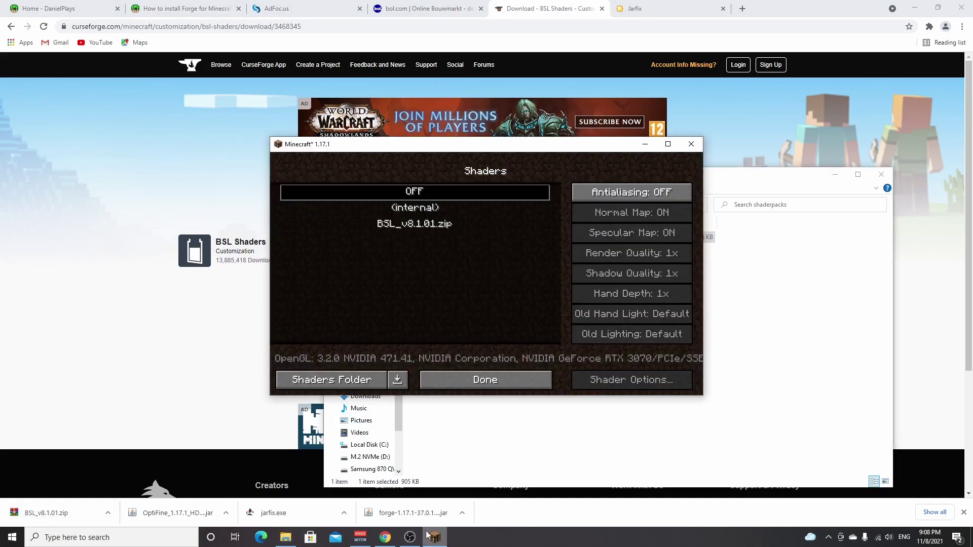
{"action": "left_click", "coordinate": [485, 388]}
{"action": "left_click", "coordinate": [487, 378]}
{"action": "left_click", "coordinate": [426, 358]}
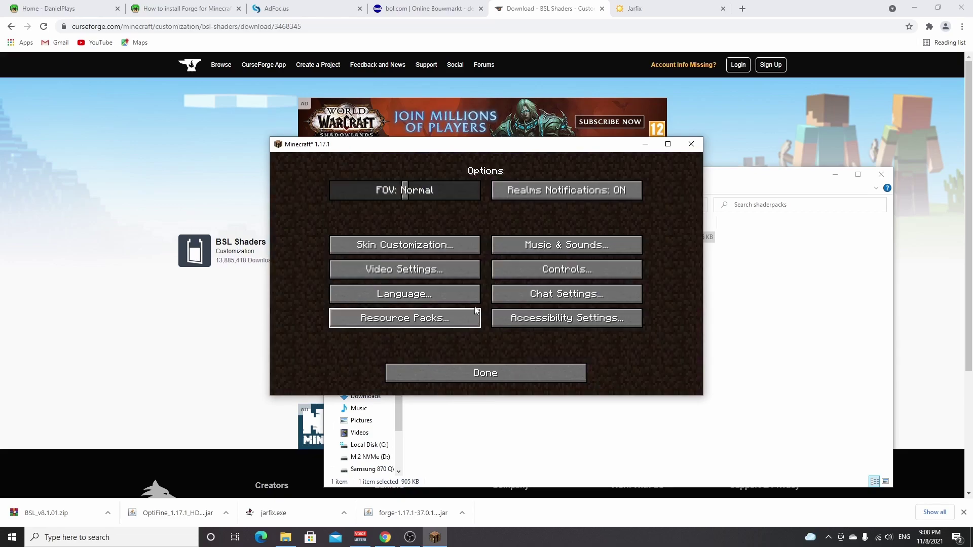
{"action": "left_click", "coordinate": [410, 268]}
{"action": "left_click", "coordinate": [400, 318]}
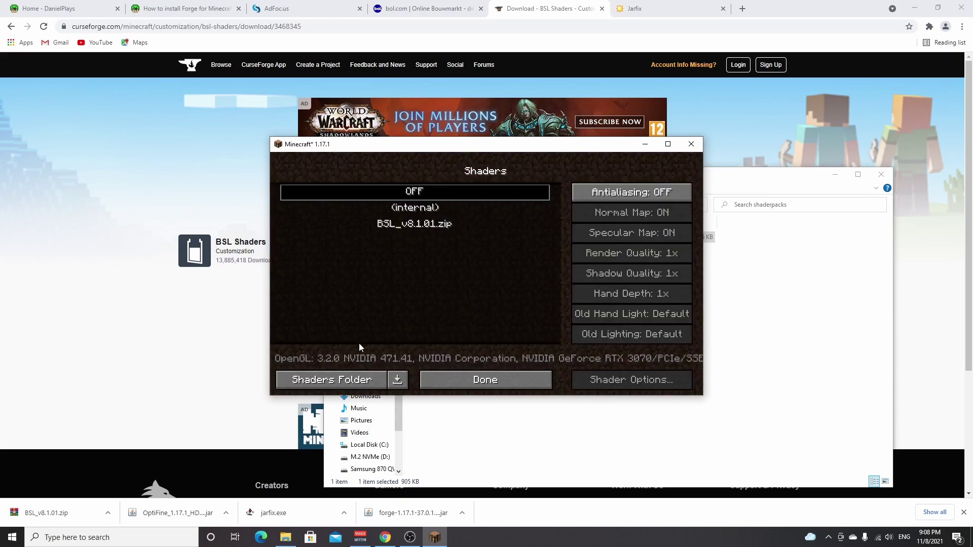
Check the shaderpacks folder for the BSL archive, close it, and activate the BSL_v8.1.01.zip shader pack
{"action": "left_click", "coordinate": [321, 379]}
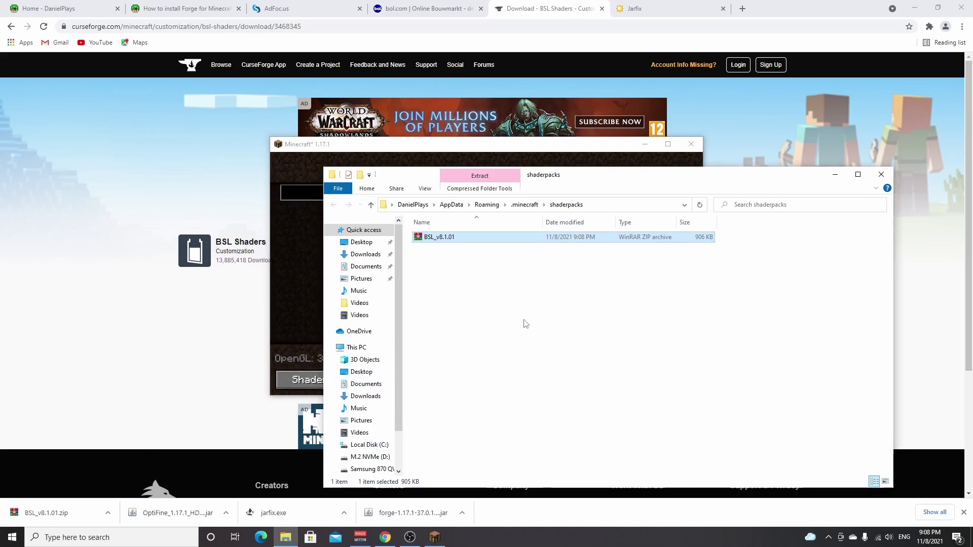
{"action": "key", "text": "alt+F4"}
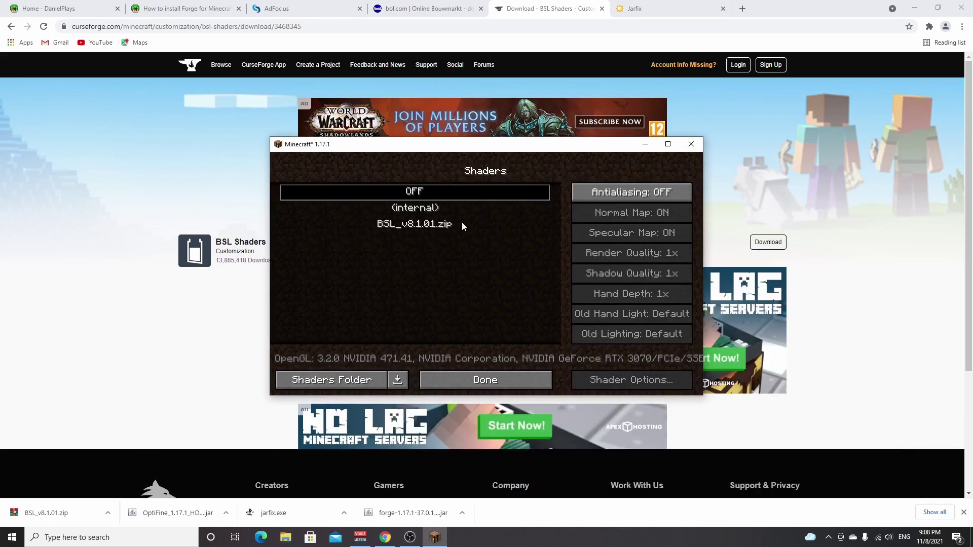
{"action": "left_click", "coordinate": [418, 224]}
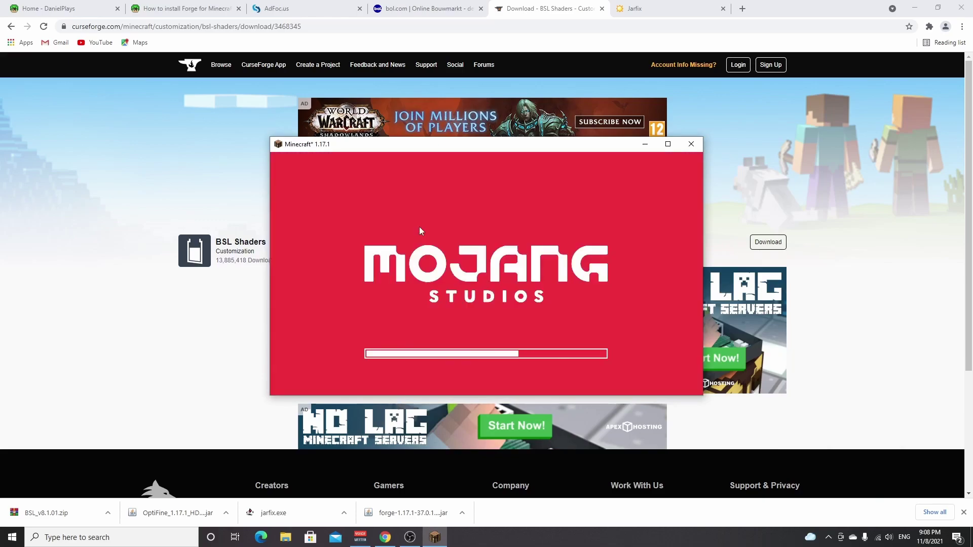